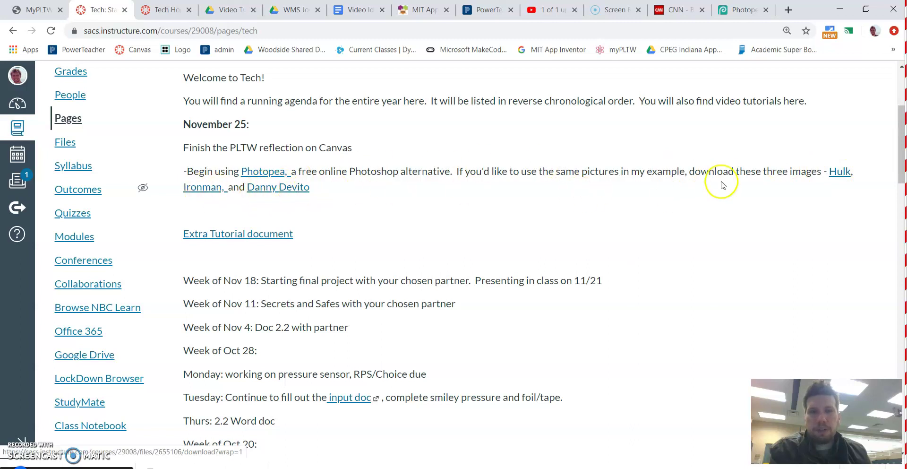
- Download the Hulk image from the November 25 entry on the class page, and switch to Photopea
{"action": "left_click", "coordinate": [831, 180]}
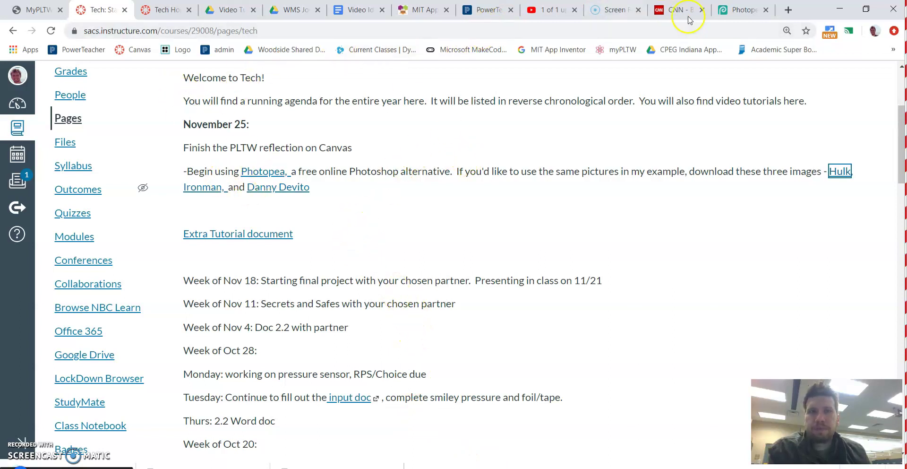
{"action": "left_click", "coordinate": [743, 9]}
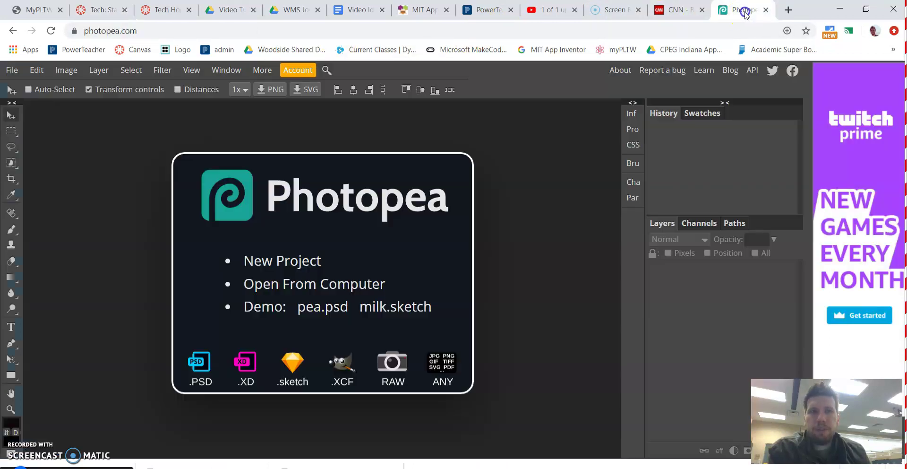
{"action": "left_click", "coordinate": [439, 33]}
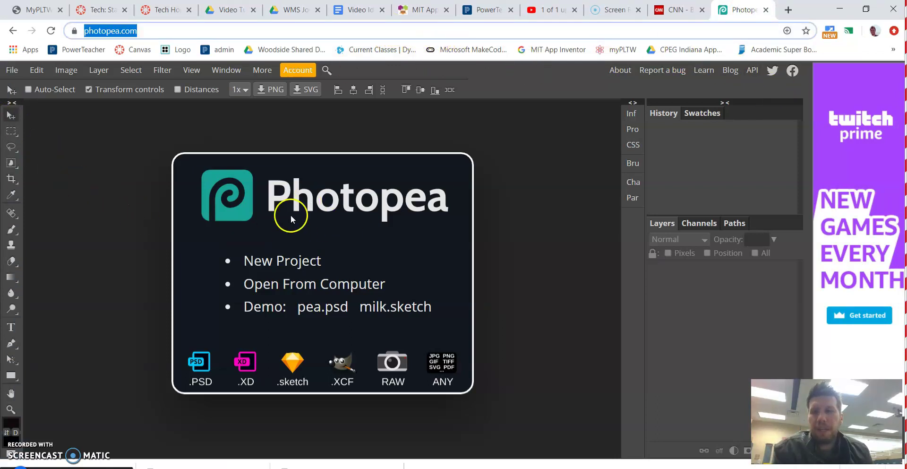
{"action": "right_click", "coordinate": [11, 163]}
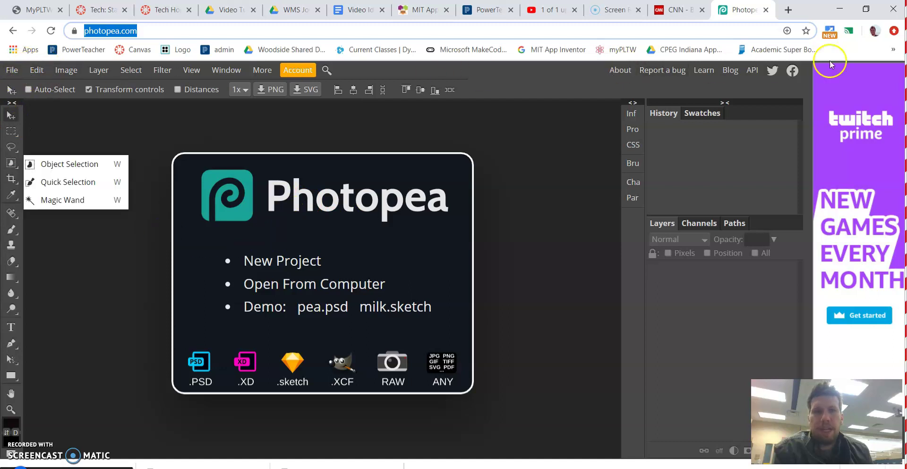
{"action": "right_click", "coordinate": [11, 309]}
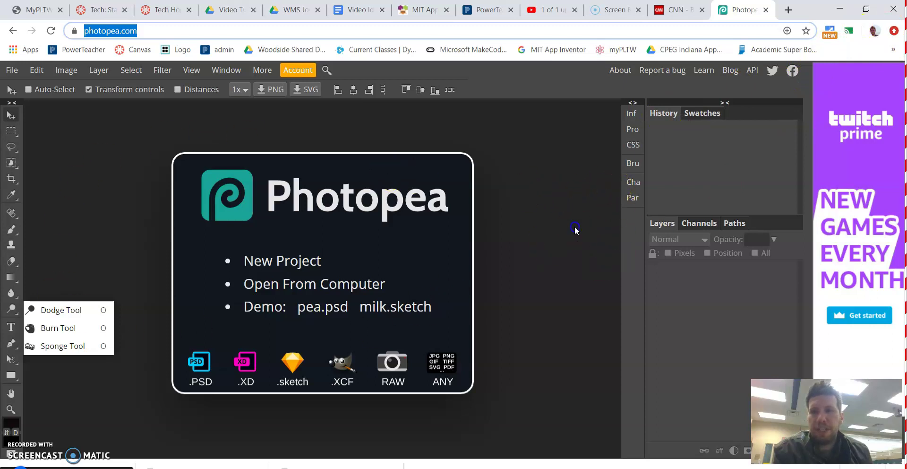
{"action": "left_click", "coordinate": [473, 142]}
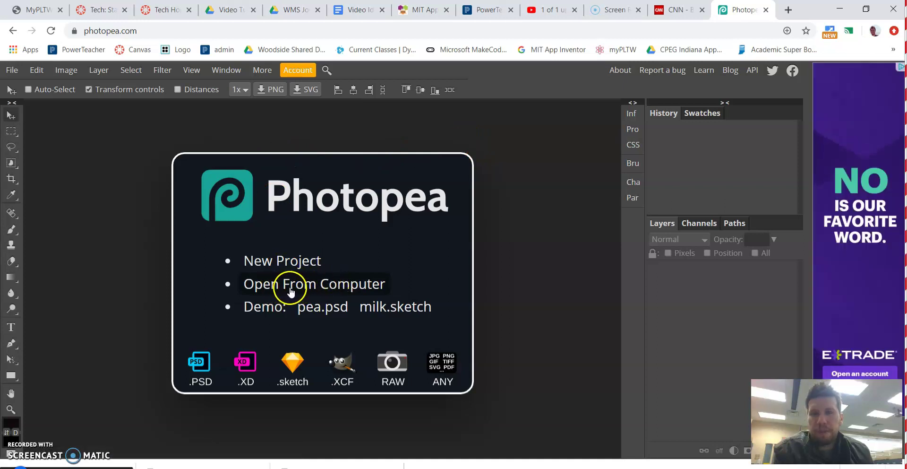
{"action": "left_click", "coordinate": [268, 265]}
{"action": "left_click", "coordinate": [268, 264]}
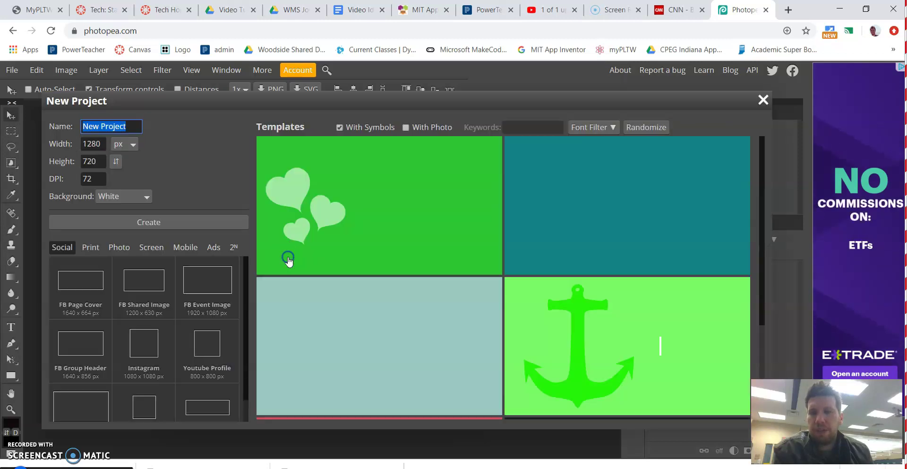
{"action": "left_click", "coordinate": [288, 260]}
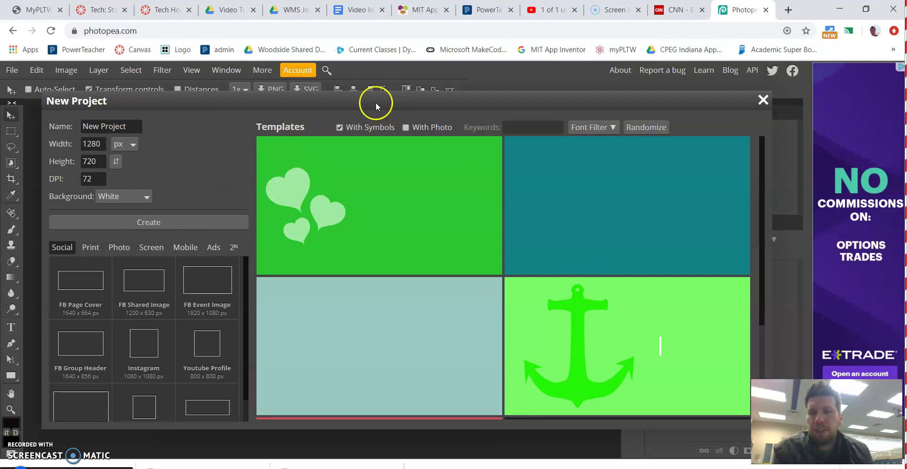
{"action": "left_click", "coordinate": [475, 186]}
- Create a blank project named Hulk Picture and close the open template document
{"action": "left_click", "coordinate": [12, 70]}
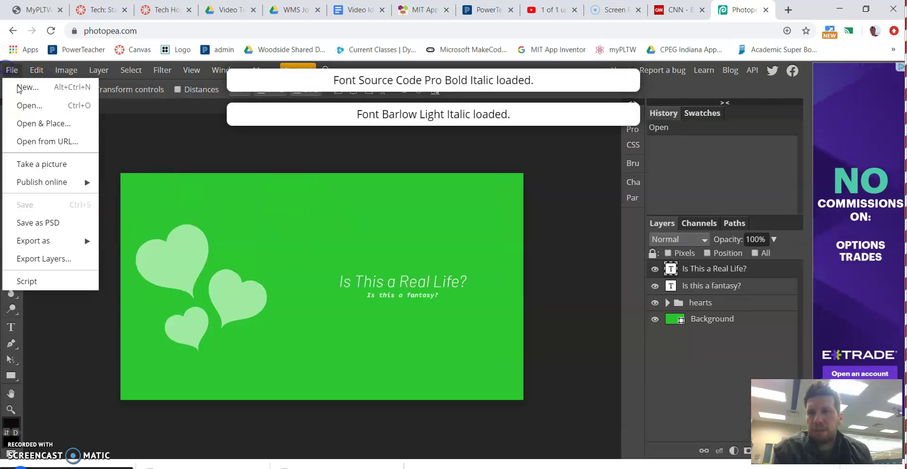
{"action": "left_click", "coordinate": [34, 87]}
{"action": "left_click", "coordinate": [261, 216]}
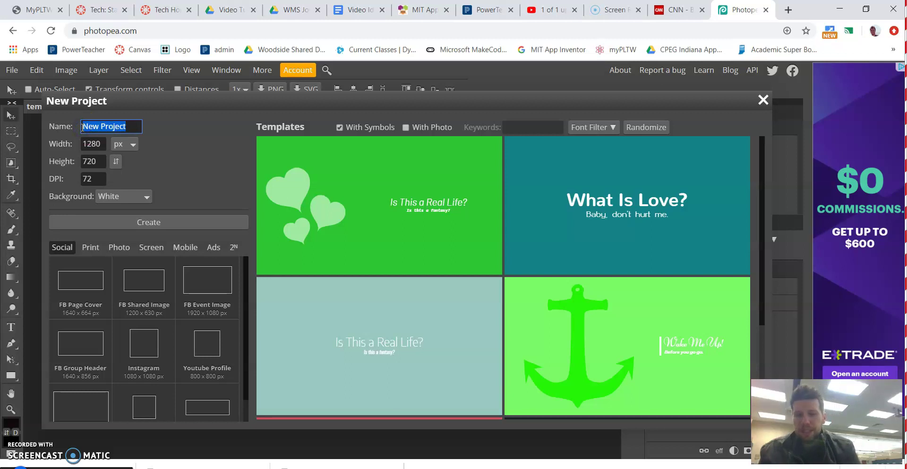
{"action": "type", "text": "H"}
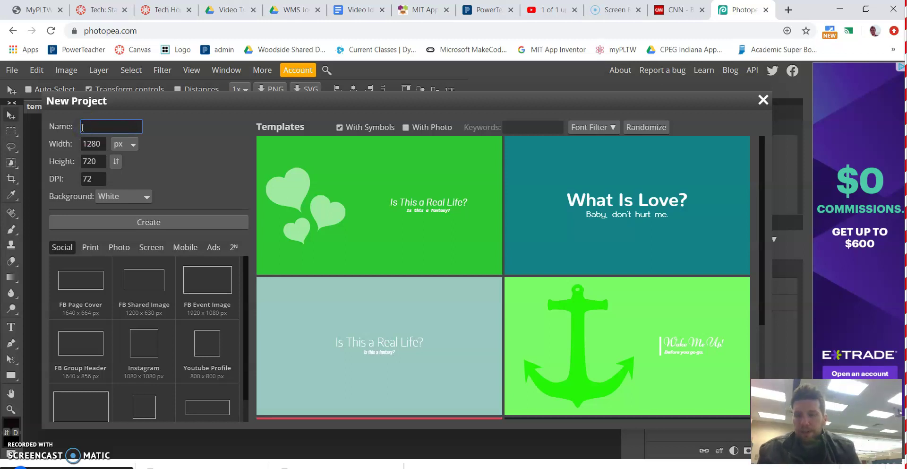
{"action": "type", "text": "re"}
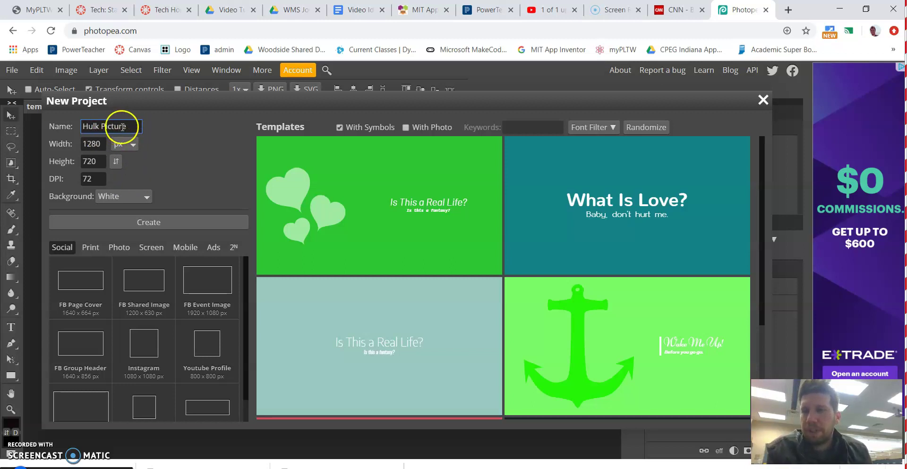
{"action": "left_click", "coordinate": [149, 223]}
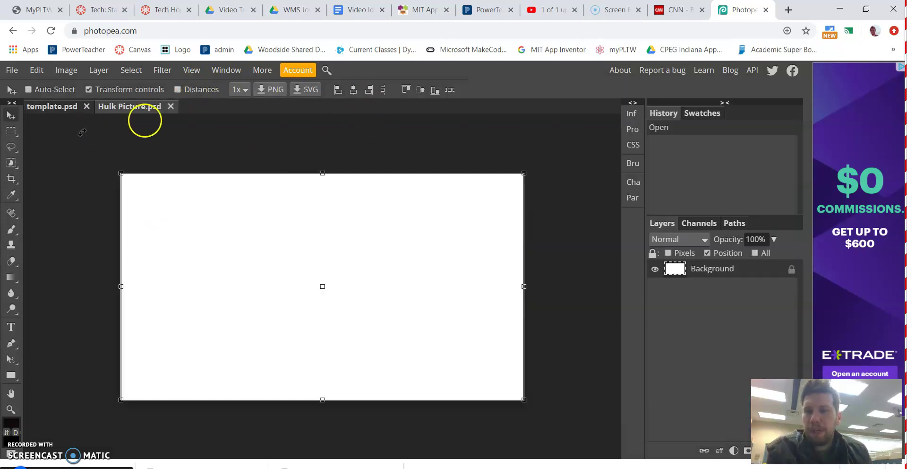
{"action": "left_click", "coordinate": [87, 106]}
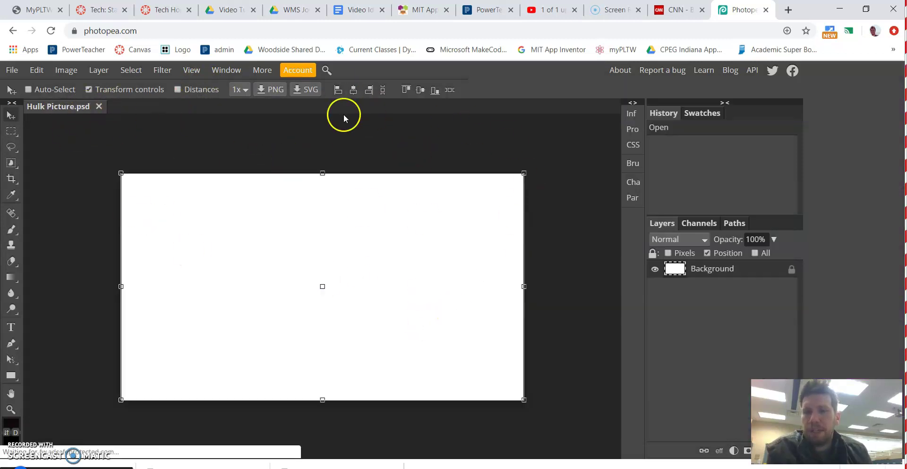
{"action": "left_click", "coordinate": [334, 141]}
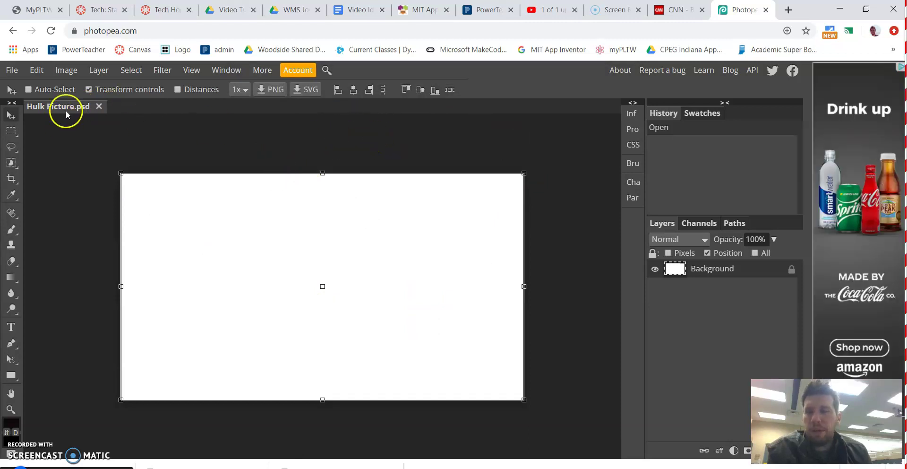
- Turn off transform controls and place the HulkBruce-1 image from the Downloads folder into the Hulk Picture project
{"action": "left_click", "coordinate": [89, 88]}
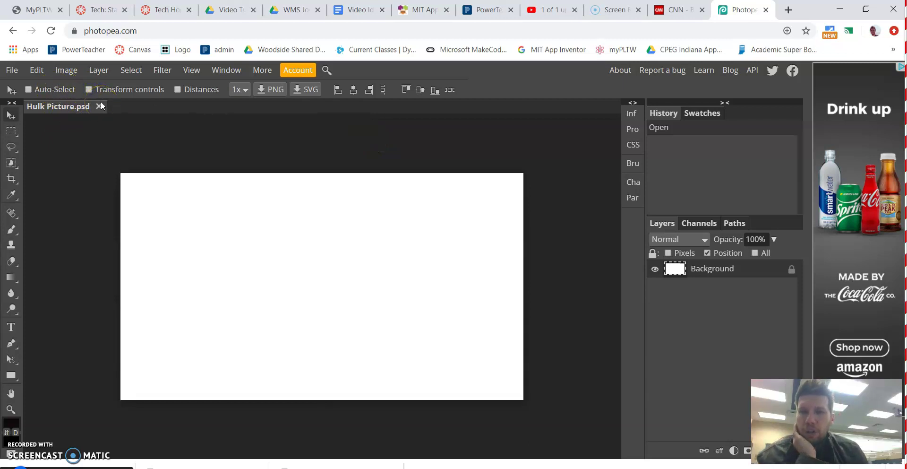
{"action": "left_click", "coordinate": [13, 70]}
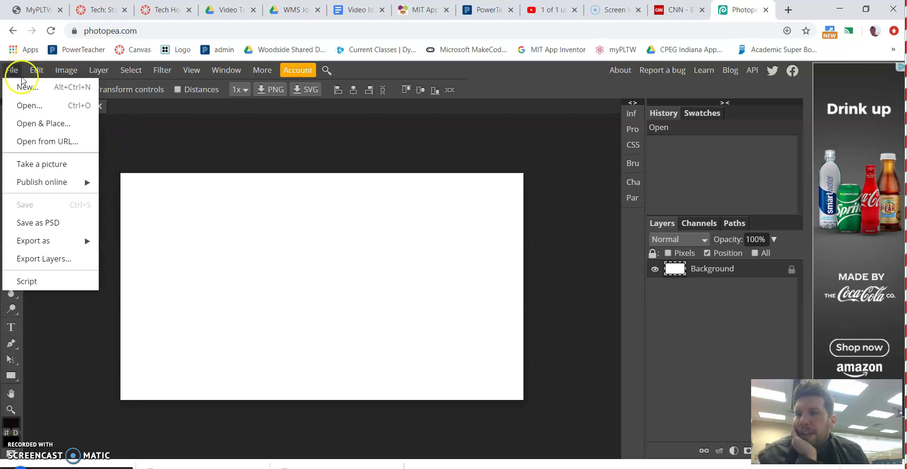
{"action": "left_click", "coordinate": [42, 123]}
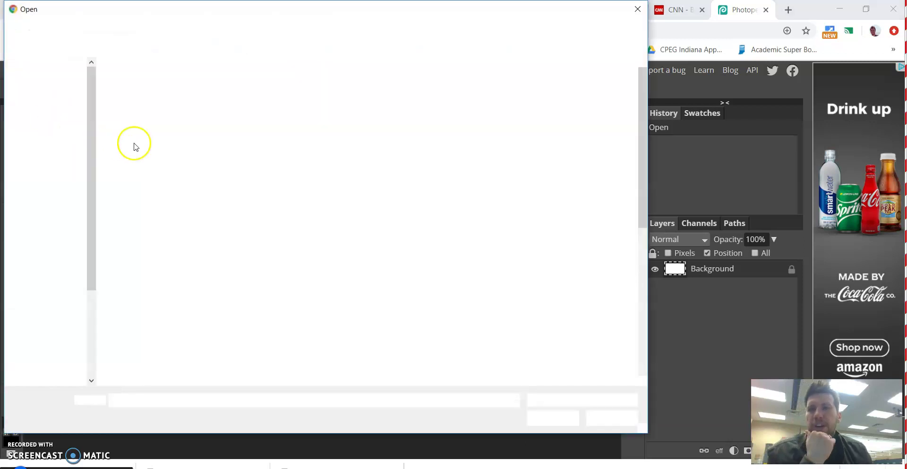
{"action": "left_click", "coordinate": [55, 192]}
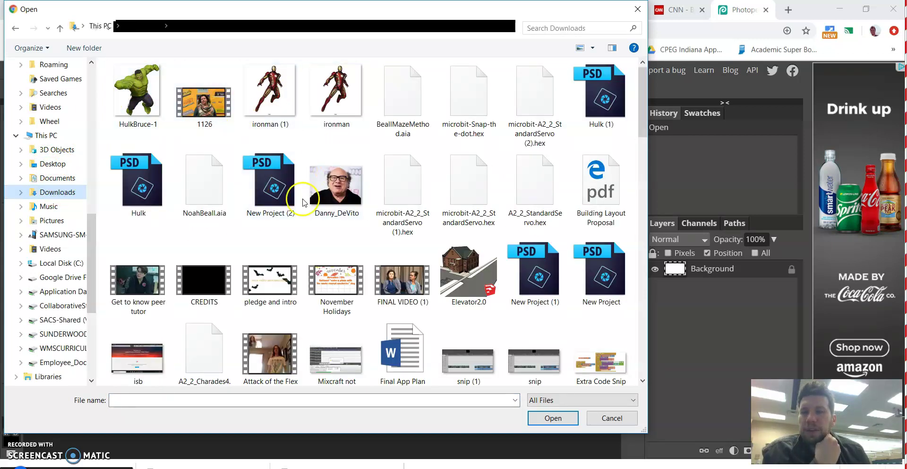
{"action": "double_click", "coordinate": [142, 98]}
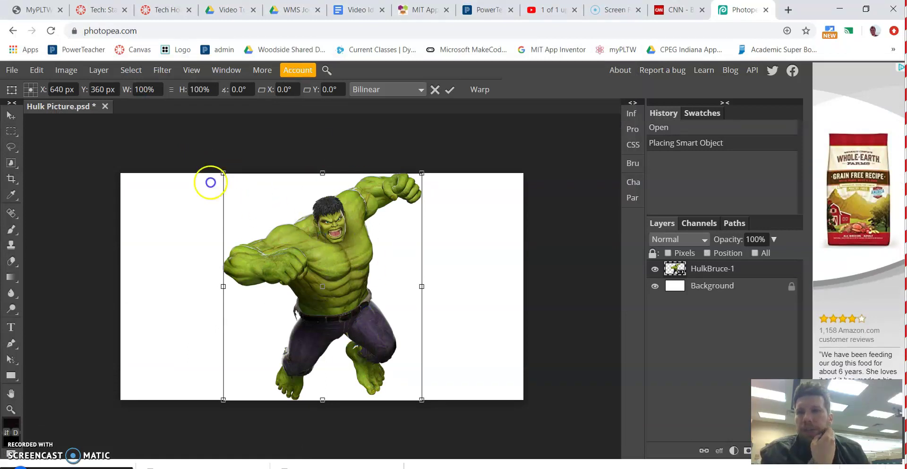
- Apply the Hulk image's placement and reposition it slightly on the canvas with the Move tool
{"action": "mouse_move", "coordinate": [298, 238]}
{"action": "left_mouse_down"}
{"action": "mouse_move", "coordinate": [327, 245]}
{"action": "mouse_move", "coordinate": [312, 249]}
{"action": "left_mouse_up"}
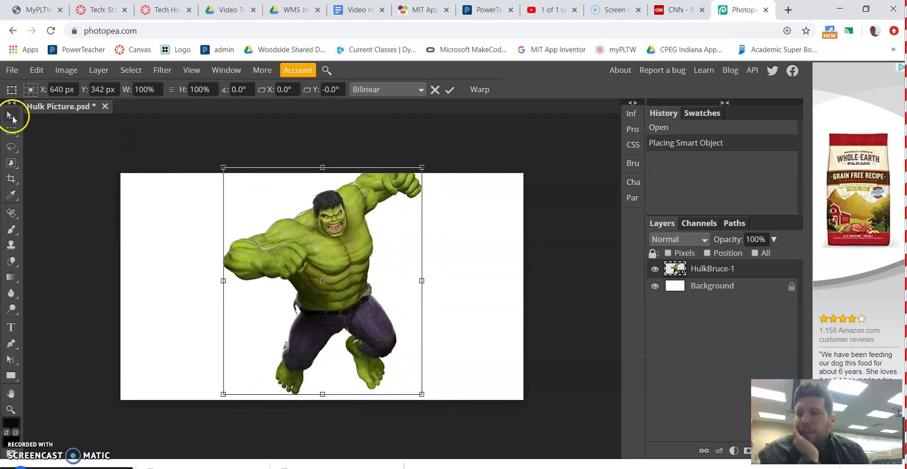
{"action": "left_click", "coordinate": [12, 116]}
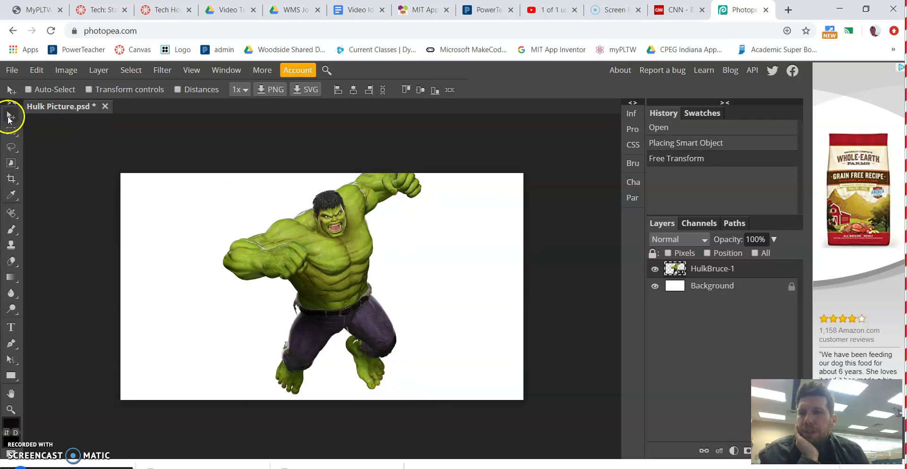
{"action": "mouse_move", "coordinate": [326, 233]}
{"action": "left_mouse_down"}
{"action": "mouse_move", "coordinate": [353, 229]}
{"action": "mouse_move", "coordinate": [341, 260]}
{"action": "mouse_move", "coordinate": [328, 250]}
{"action": "mouse_move", "coordinate": [324, 266]}
{"action": "mouse_move", "coordinate": [330, 245]}
{"action": "mouse_move", "coordinate": [308, 248]}
{"action": "mouse_move", "coordinate": [305, 262]}
{"action": "mouse_move", "coordinate": [330, 242]}
{"action": "mouse_move", "coordinate": [342, 249]}
{"action": "mouse_move", "coordinate": [337, 258]}
{"action": "mouse_move", "coordinate": [344, 232]}
{"action": "left_mouse_up"}
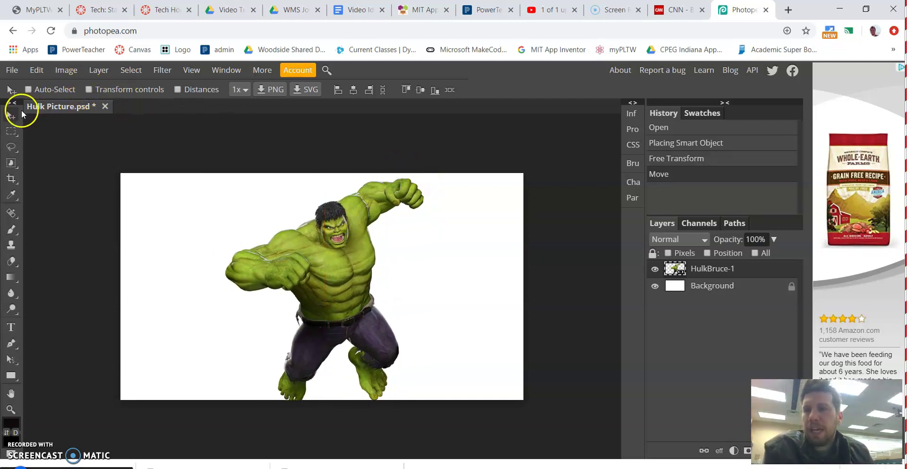
{"action": "right_click", "coordinate": [10, 163]}
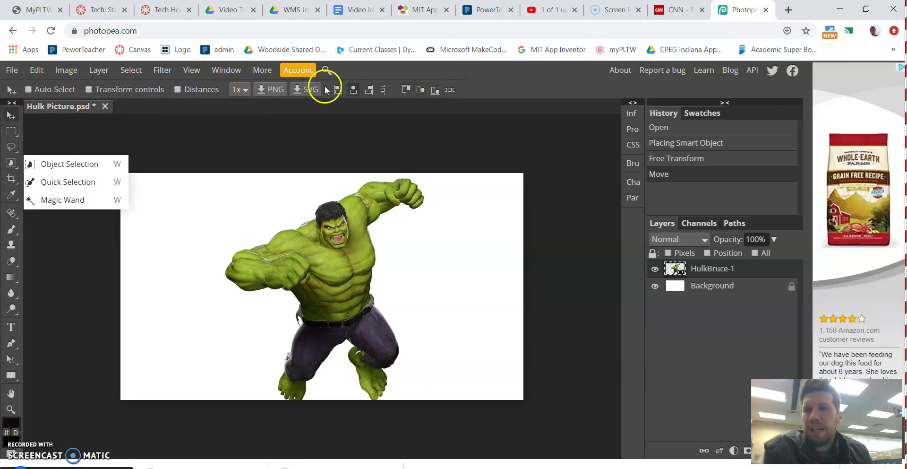
{"action": "left_click", "coordinate": [11, 115]}
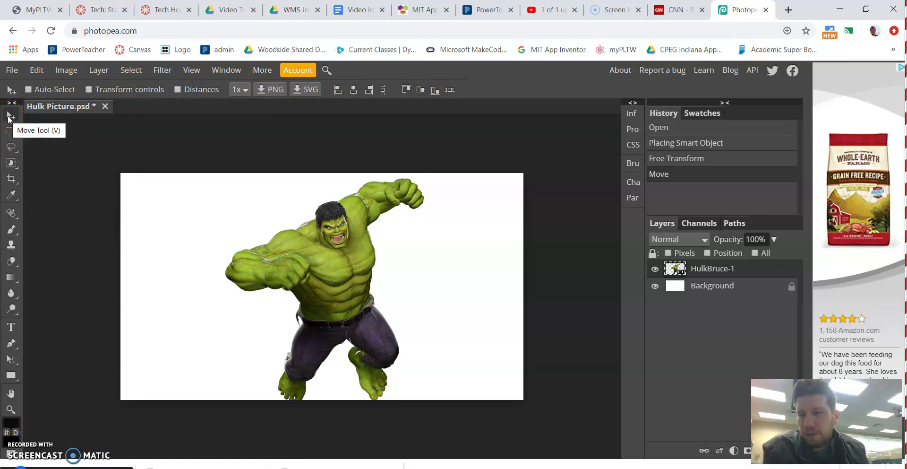
{"action": "right_click", "coordinate": [14, 130]}
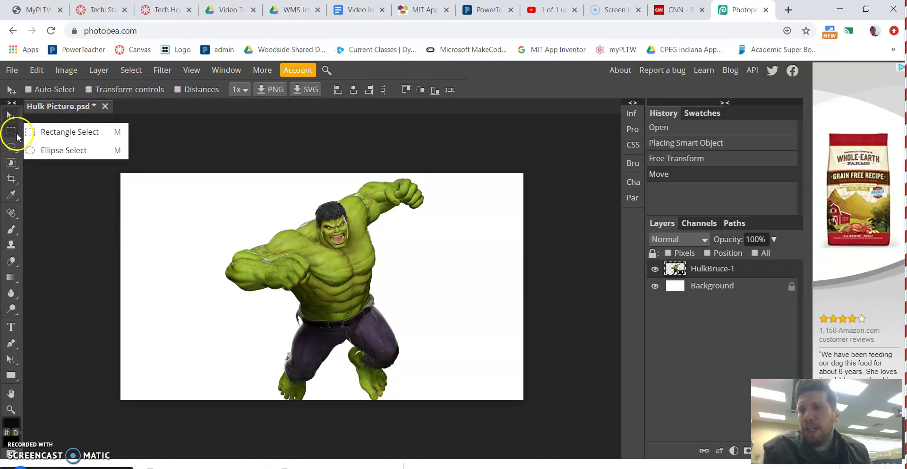
{"action": "left_click", "coordinate": [13, 124]}
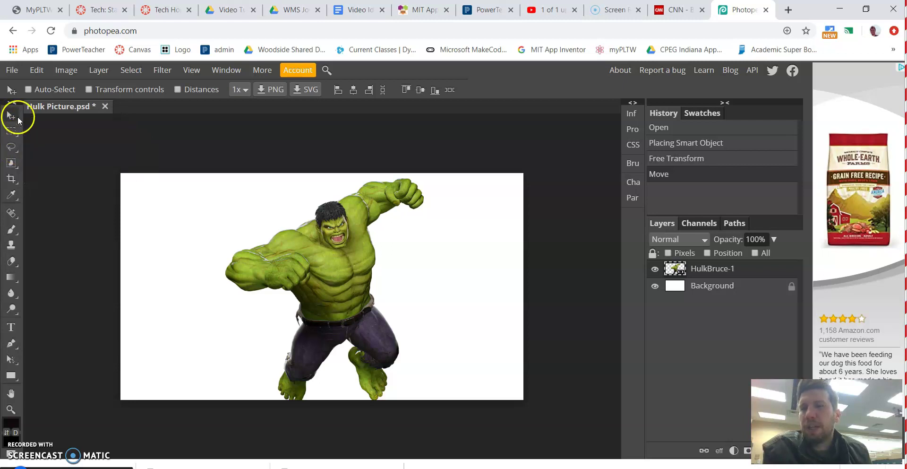
- Turn on transform controls, then scale the Hulk to about 85% by 88%, rotated about 14.5°, at about X 842, Y 333 px
{"action": "left_click", "coordinate": [92, 89]}
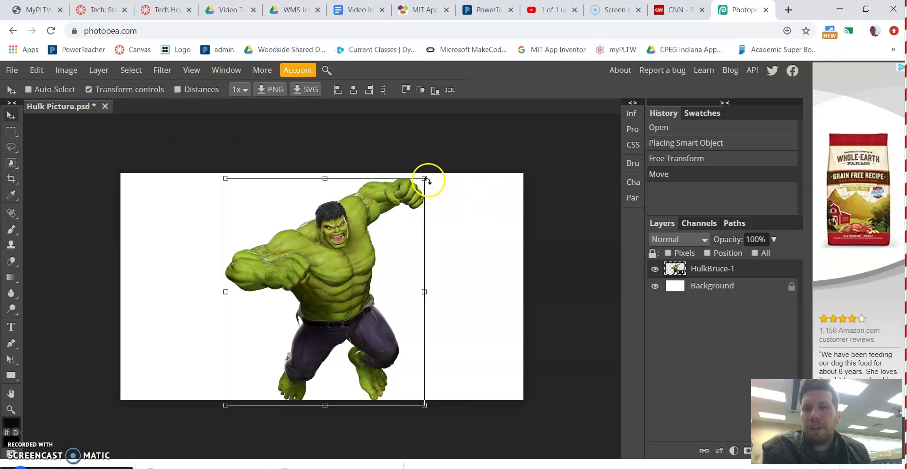
{"action": "left_click_drag", "start_coordinate": [424, 179], "coordinate": [419, 231]}
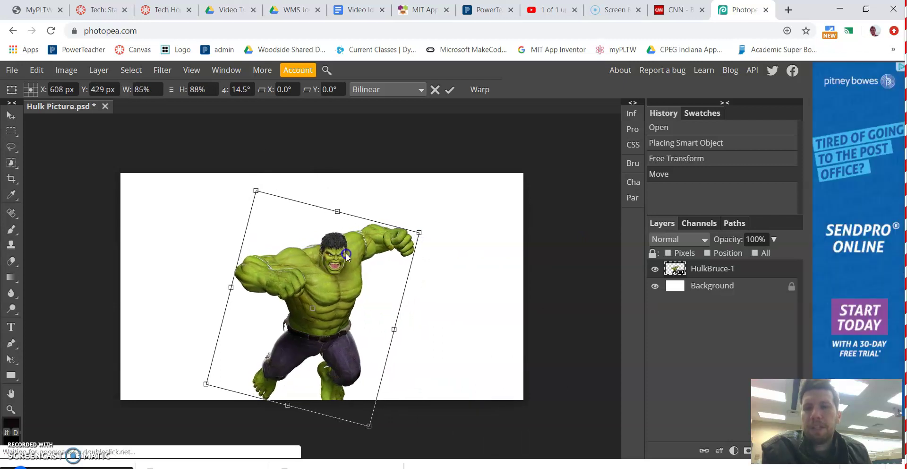
{"action": "left_click_drag", "start_coordinate": [330, 280], "coordinate": [401, 250]}
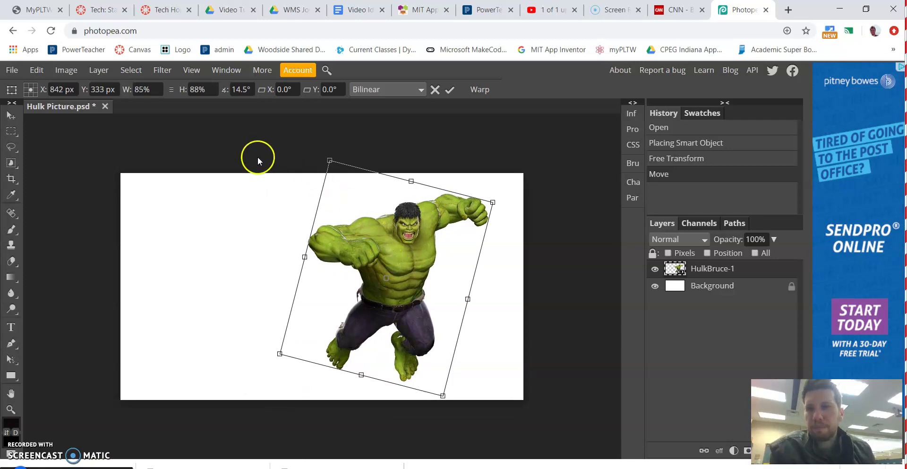
{"action": "left_click", "coordinate": [136, 142]}
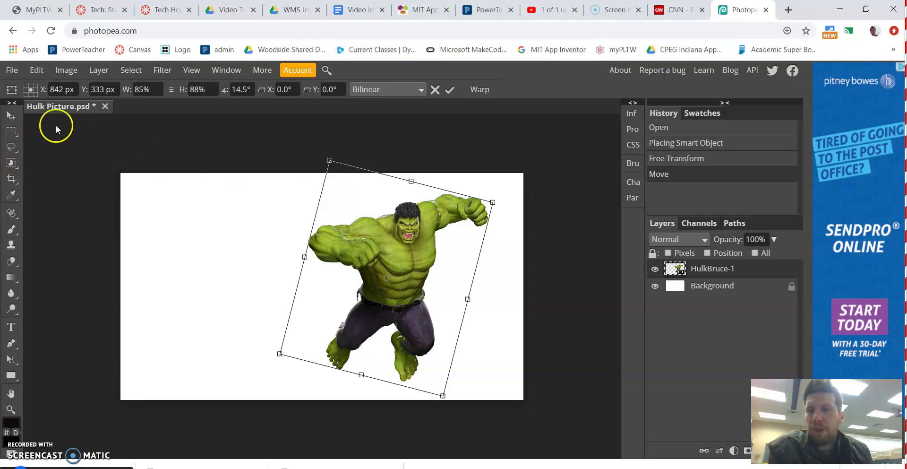
- Place the Danny_DeVito image from the Downloads folder into the project above the Hulk layer
{"action": "left_click", "coordinate": [12, 71]}
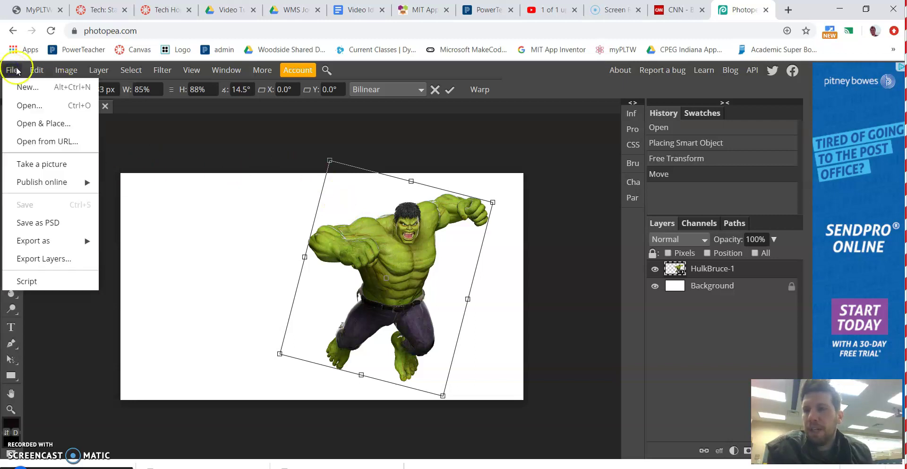
{"action": "left_click", "coordinate": [42, 130]}
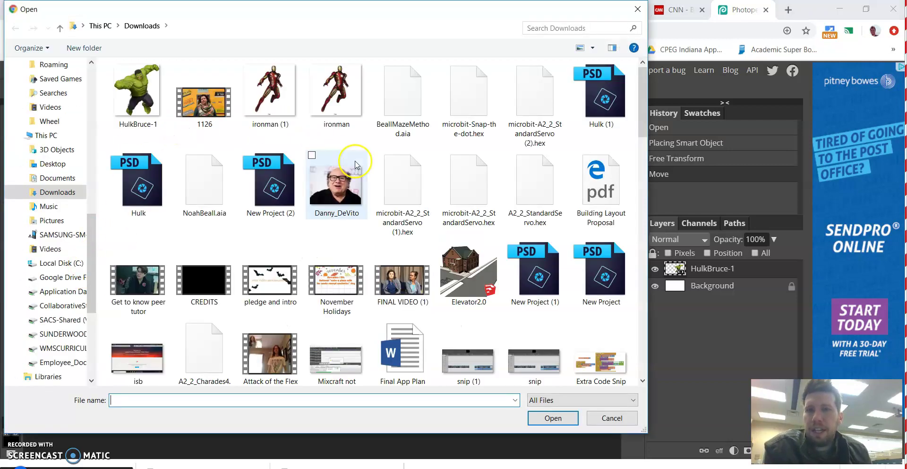
{"action": "double_click", "coordinate": [347, 192]}
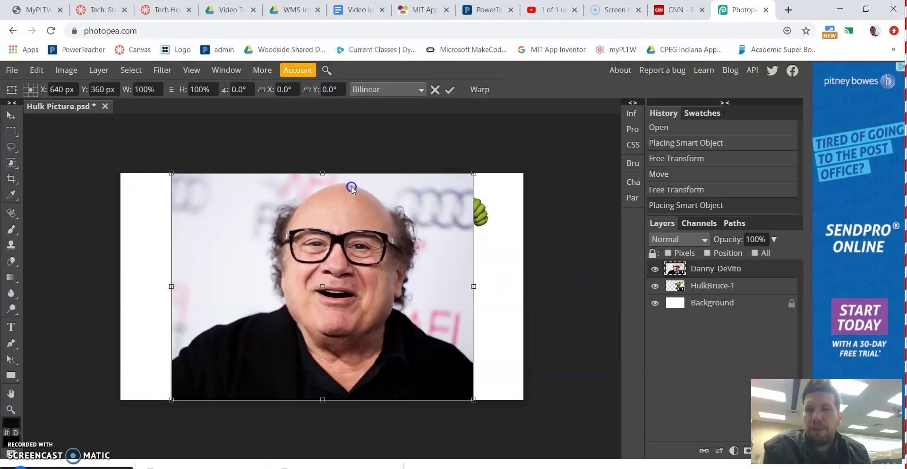
- Apply the Danny_DeVito placement and reposition the image slightly up and left of the canvas centre with the Move tool
{"action": "left_click", "coordinate": [11, 132]}
{"action": "left_click", "coordinate": [147, 130]}
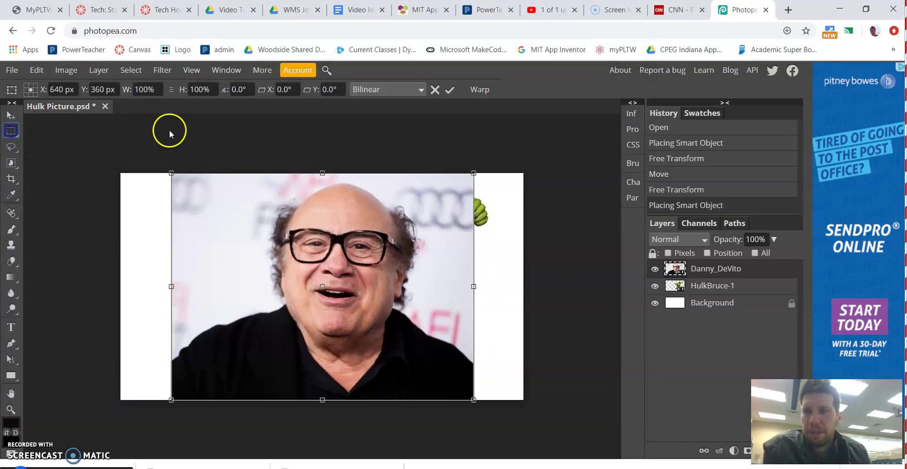
{"action": "left_click", "coordinate": [331, 155]}
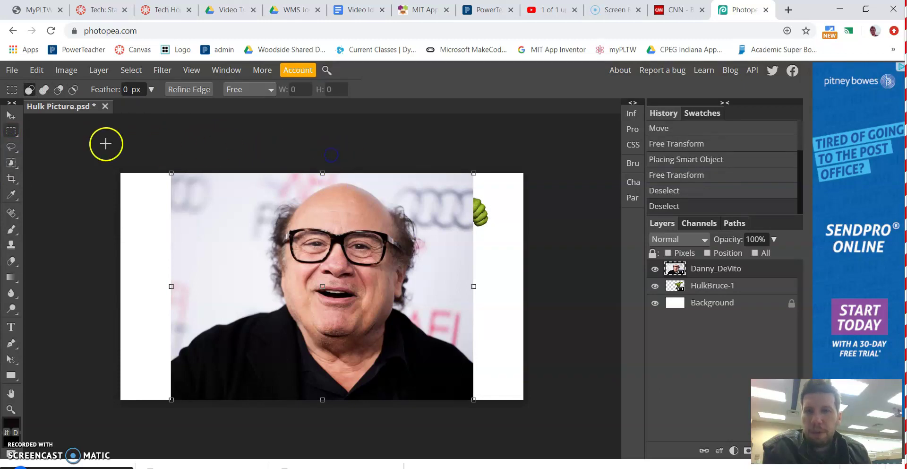
{"action": "left_click", "coordinate": [12, 115]}
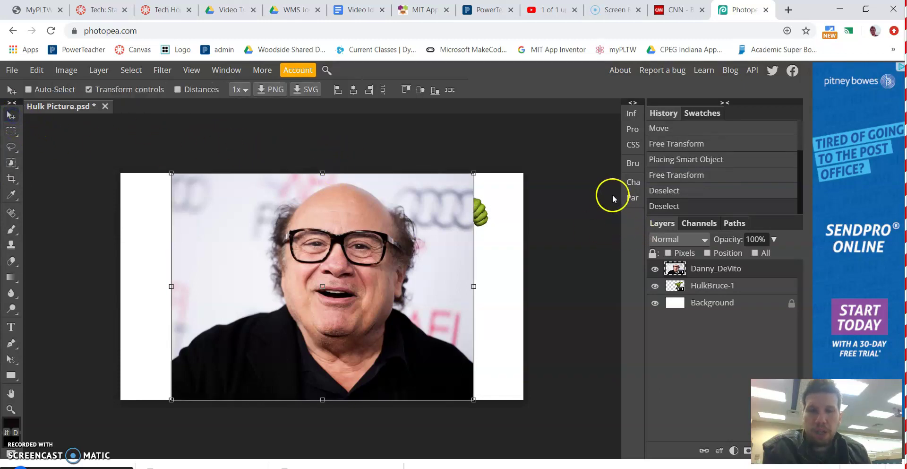
{"action": "left_click_drag", "start_coordinate": [287, 191], "coordinate": [201, 196]}
{"action": "left_click_drag", "start_coordinate": [301, 253], "coordinate": [406, 248]}
{"action": "left_click", "coordinate": [307, 200]}
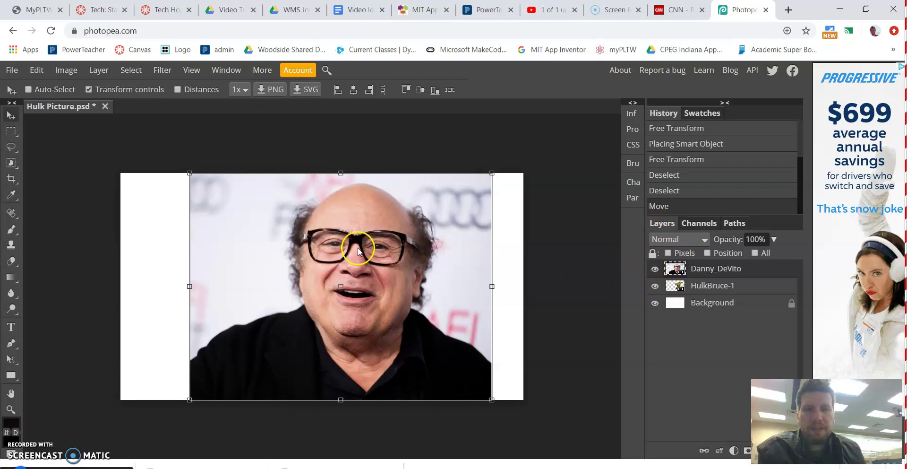
{"action": "left_click_drag", "start_coordinate": [357, 267], "coordinate": [318, 262]}
- Reorder the HulkBruce-1 layer above Danny_DeVito and shift the Hulk slightly to the right on the canvas
{"action": "left_click", "coordinate": [687, 285]}
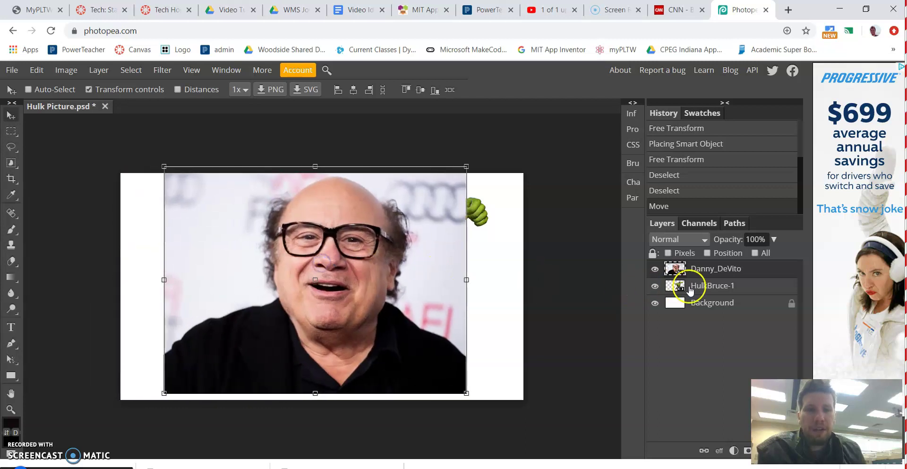
{"action": "left_click_drag", "start_coordinate": [713, 289], "coordinate": [709, 268]}
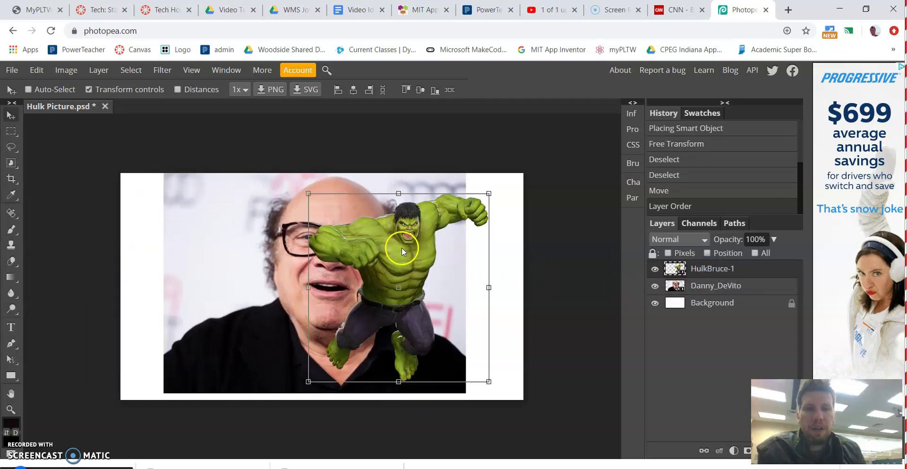
{"action": "mouse_move", "coordinate": [402, 248]}
{"action": "left_mouse_down"}
{"action": "mouse_move", "coordinate": [359, 245]}
{"action": "mouse_move", "coordinate": [416, 246]}
{"action": "left_mouse_up"}
- Return the Danny_DeVito layer above HulkBruce-1 and shift the photo slightly right so it is centred horizontally
{"action": "left_click_drag", "start_coordinate": [688, 285], "coordinate": [714, 286]}
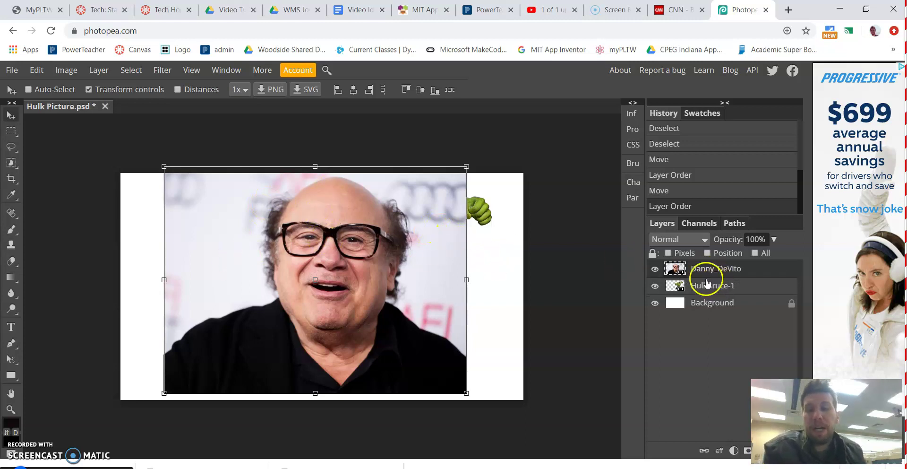
{"action": "left_click_drag", "start_coordinate": [323, 232], "coordinate": [333, 232]}
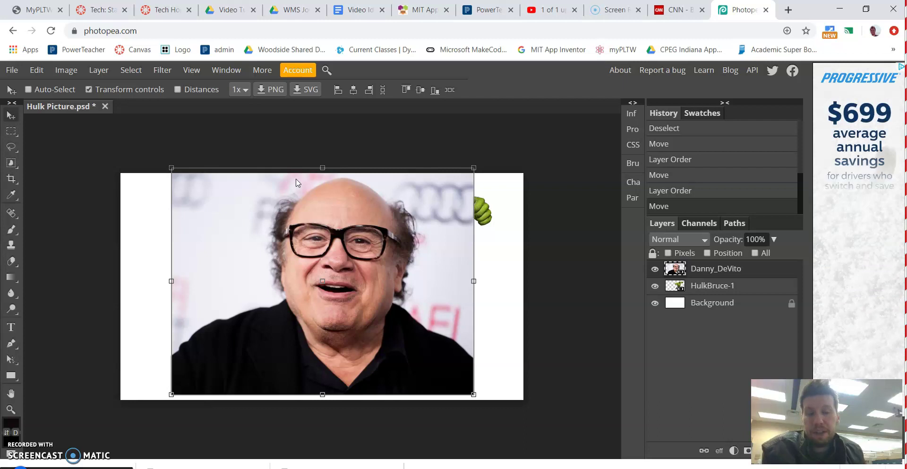
{"action": "right_click", "coordinate": [12, 147]}
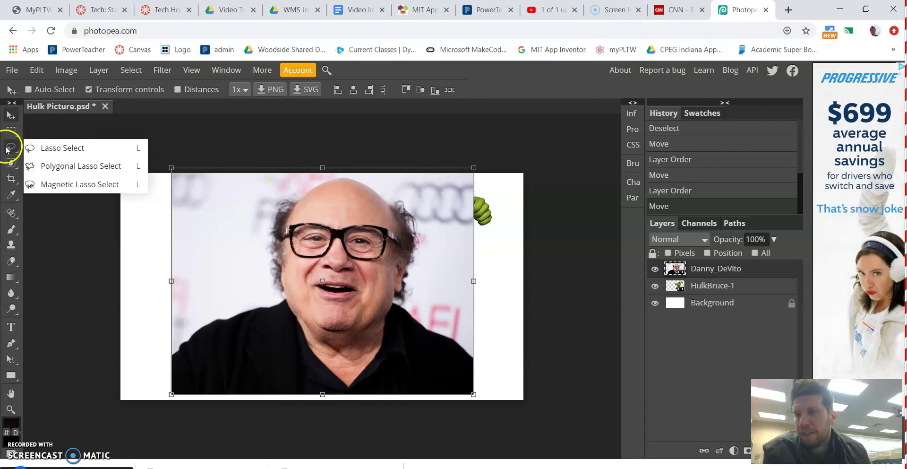
{"action": "right_click", "coordinate": [11, 133]}
{"action": "right_click", "coordinate": [11, 178]}
{"action": "right_click", "coordinate": [12, 195]}
{"action": "right_click", "coordinate": [11, 229]}
{"action": "right_click", "coordinate": [11, 230]}
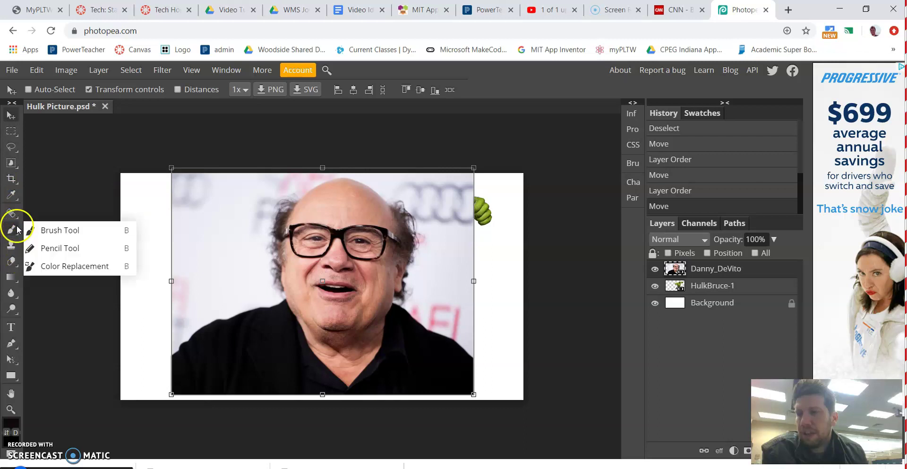
- Trace a closed selection around Danny DeVito's head, from jawline over hair to chin, on the Danny_DeVito layer with Magnetic Lasso Select
{"action": "right_click", "coordinate": [10, 147]}
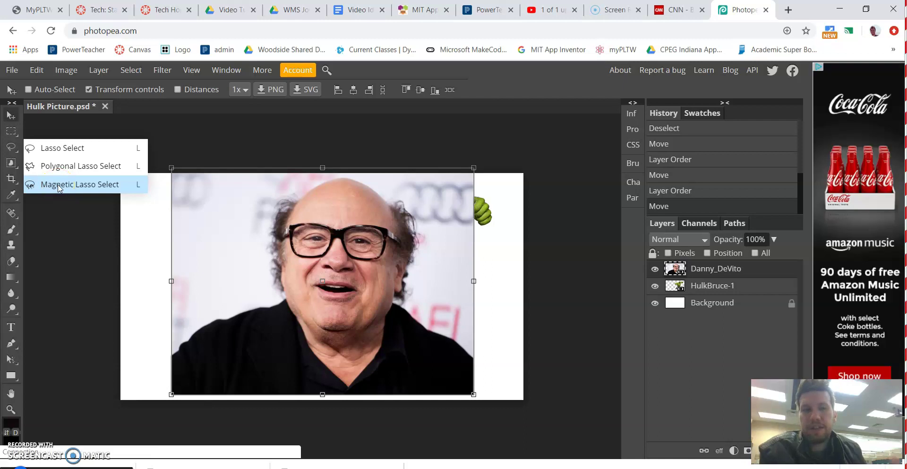
{"action": "left_click", "coordinate": [58, 185]}
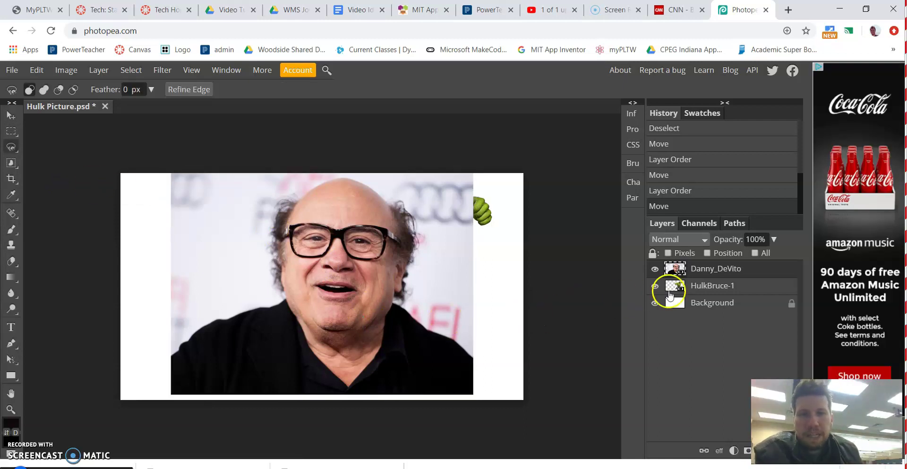
{"action": "left_click", "coordinate": [714, 287]}
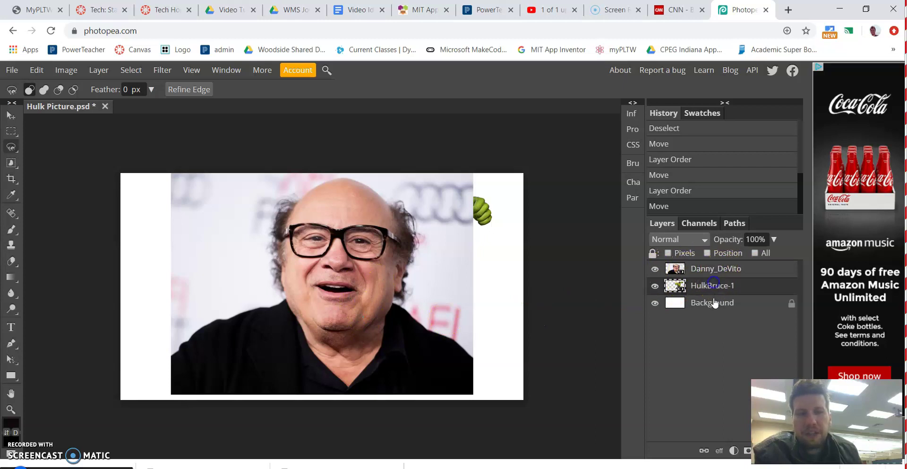
{"action": "left_click", "coordinate": [715, 274]}
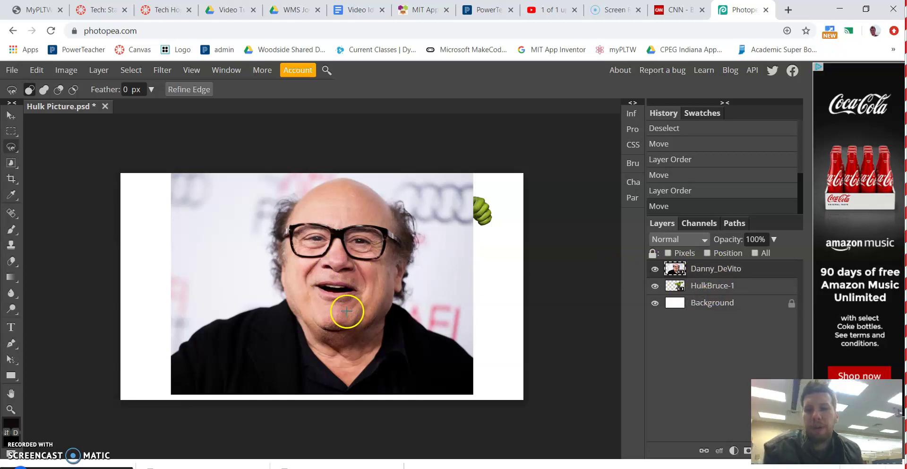
{"action": "left_click", "coordinate": [12, 147]}
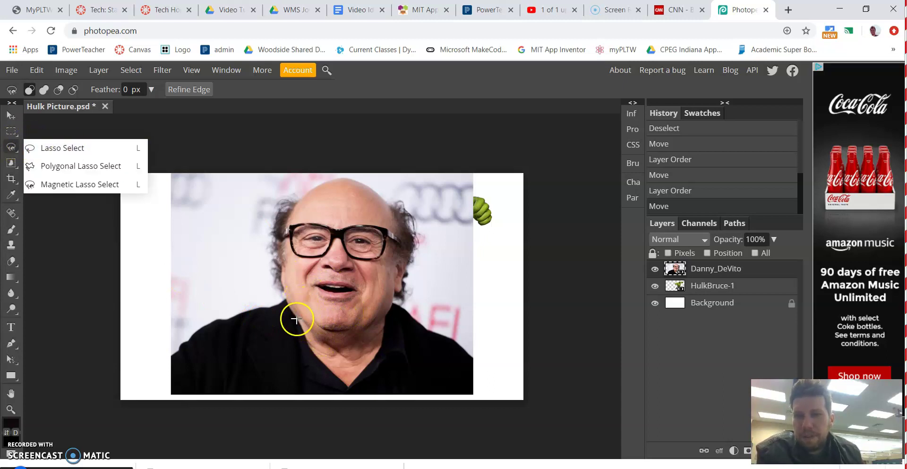
{"action": "left_click", "coordinate": [282, 286]}
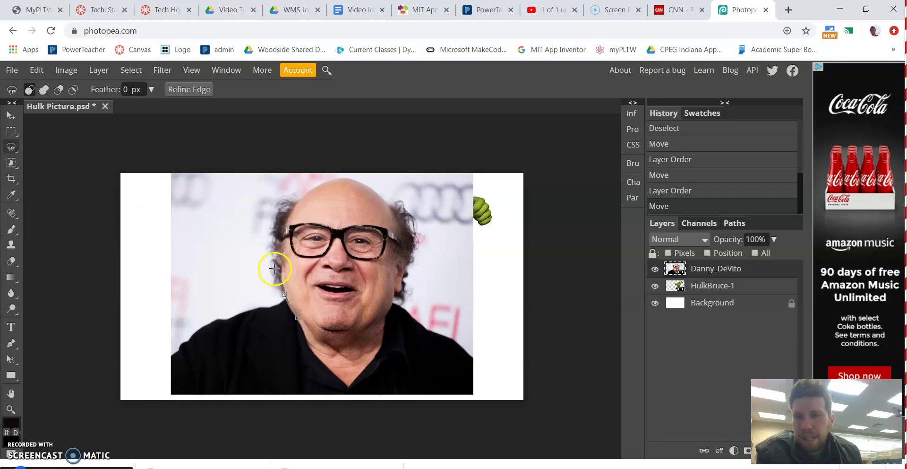
{"action": "left_click", "coordinate": [277, 246]}
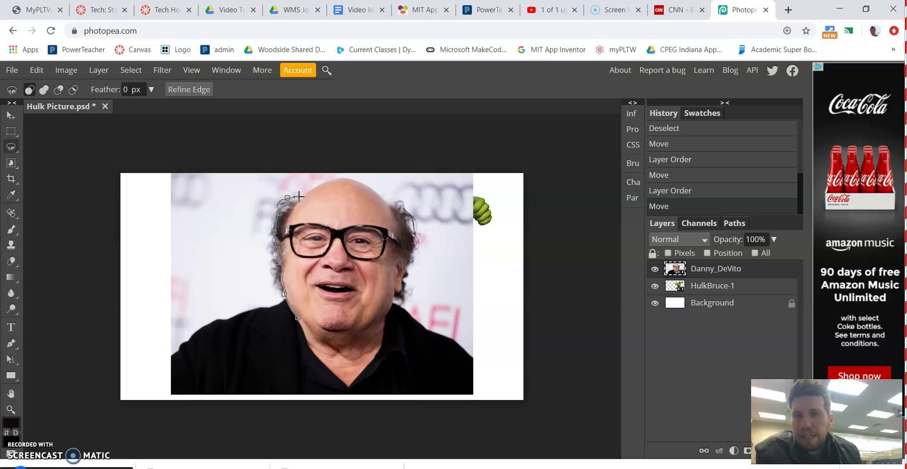
{"action": "left_click", "coordinate": [323, 183]}
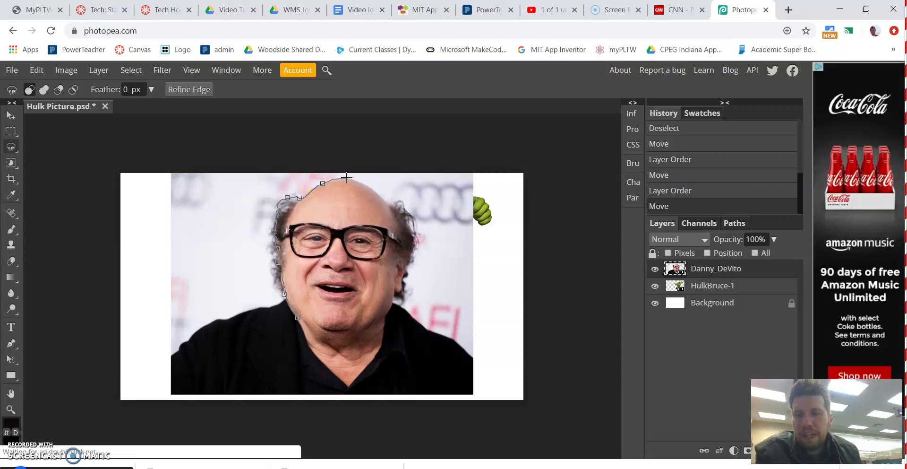
{"action": "left_click", "coordinate": [364, 183]}
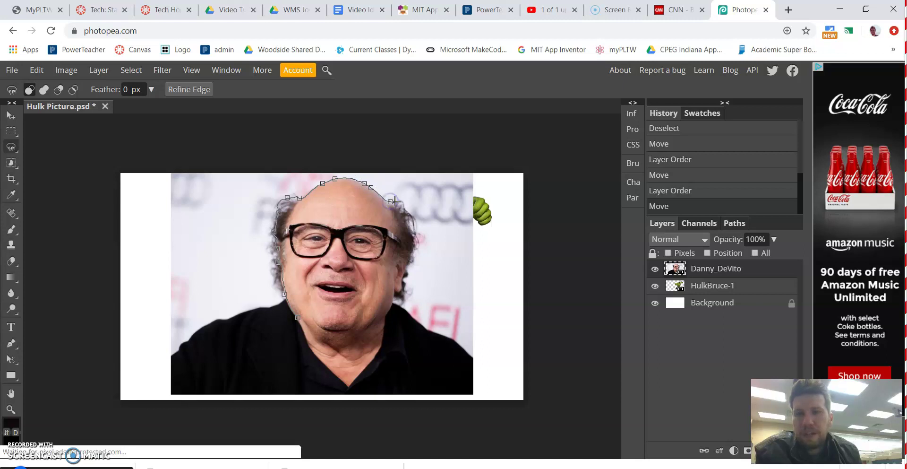
{"action": "left_click", "coordinate": [412, 230]}
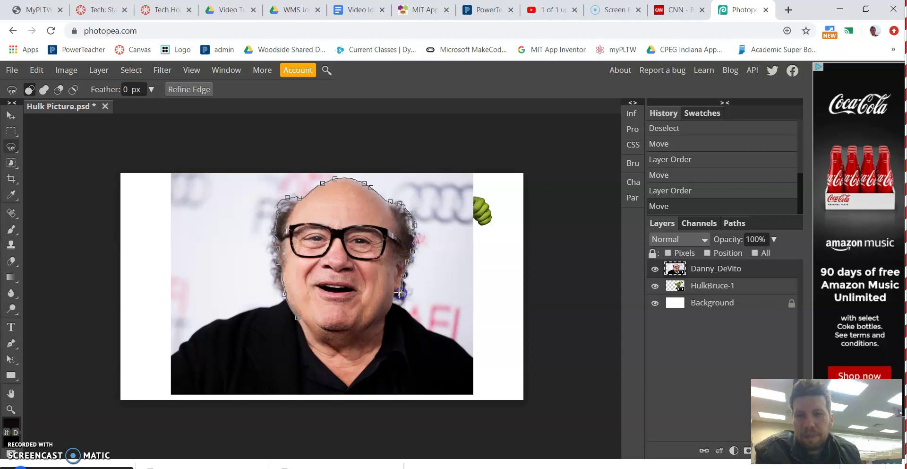
{"action": "left_click", "coordinate": [377, 319]}
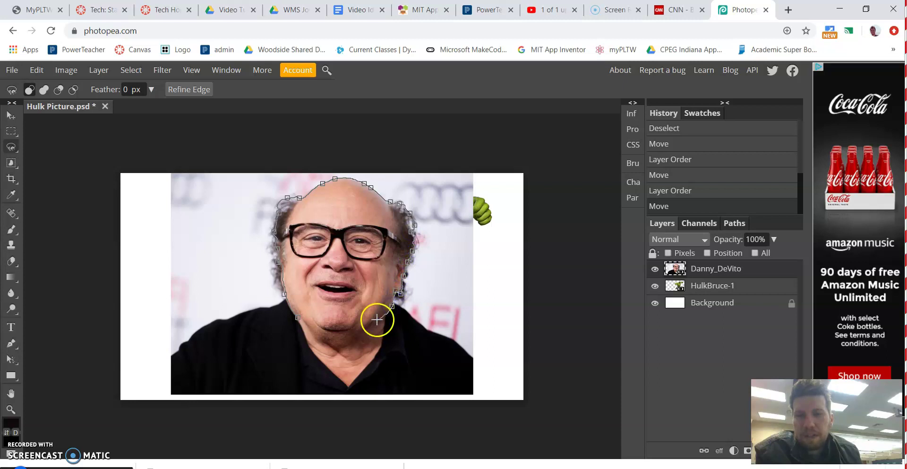
{"action": "left_click", "coordinate": [336, 330]}
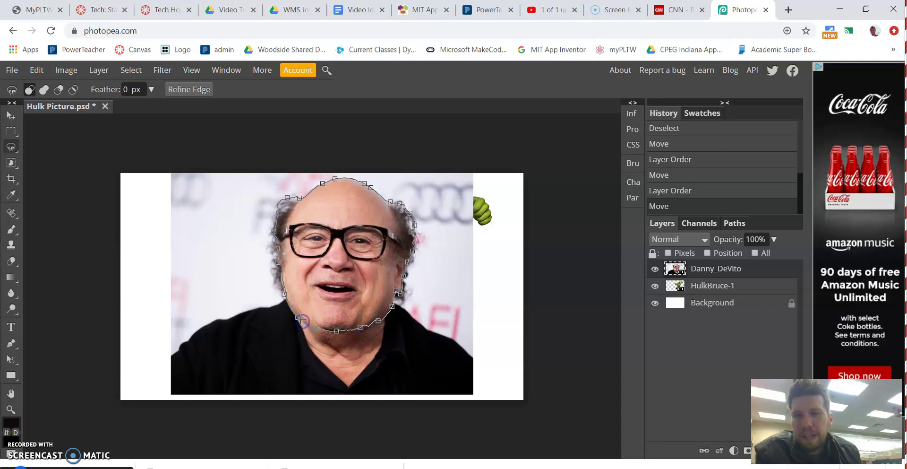
{"action": "left_click", "coordinate": [299, 317]}
{"action": "left_click", "coordinate": [298, 318]}
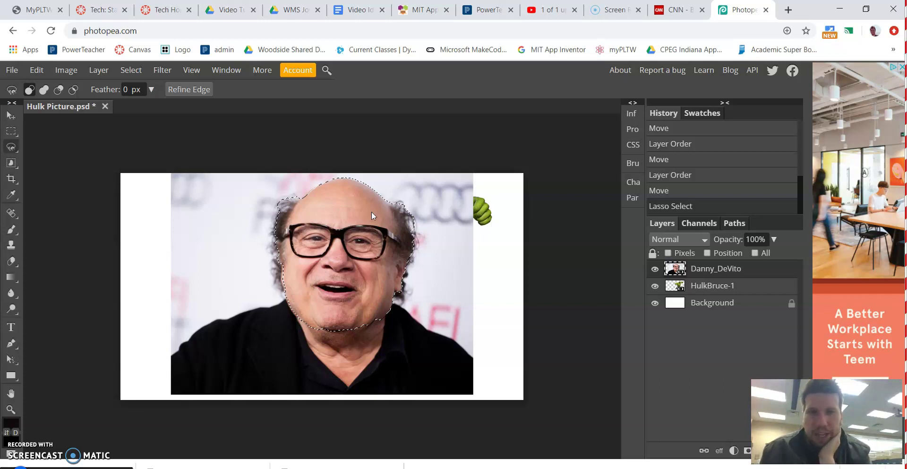
- Try to extract the selected head from the Danny_DeVito smart object layer
{"action": "key", "text": "ctrl+j"}
{"action": "key", "text": "ctrl+j"}
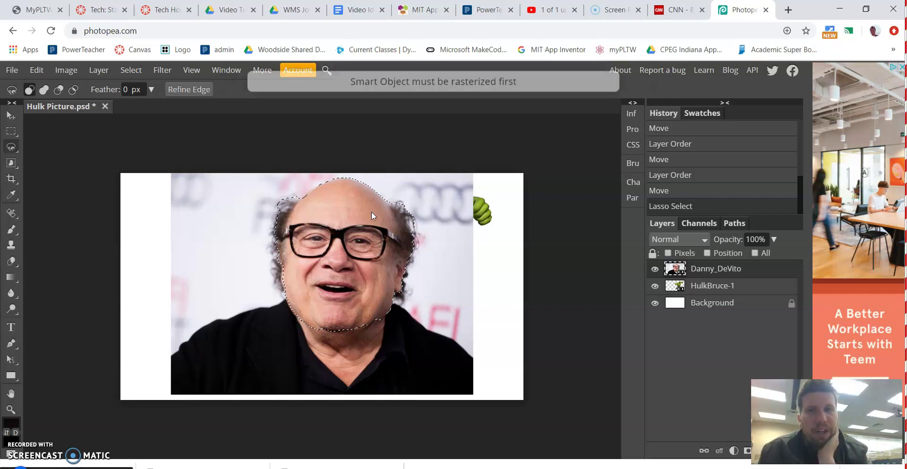
{"action": "key", "text": "ctrl+j"}
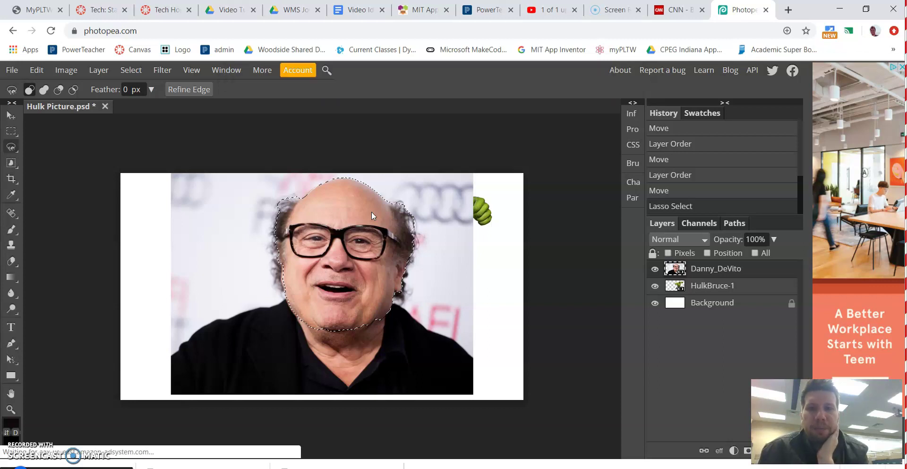
{"action": "key", "text": "ctrl+j"}
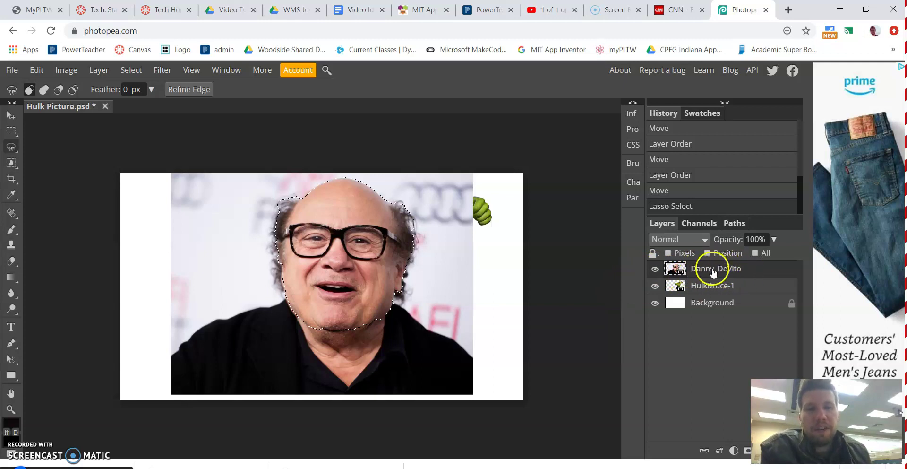
- Rasterize the Danny_DeVito layer and cut and paste the selected head onto its own new layer in Hulk Picture
{"action": "right_click", "coordinate": [744, 272]}
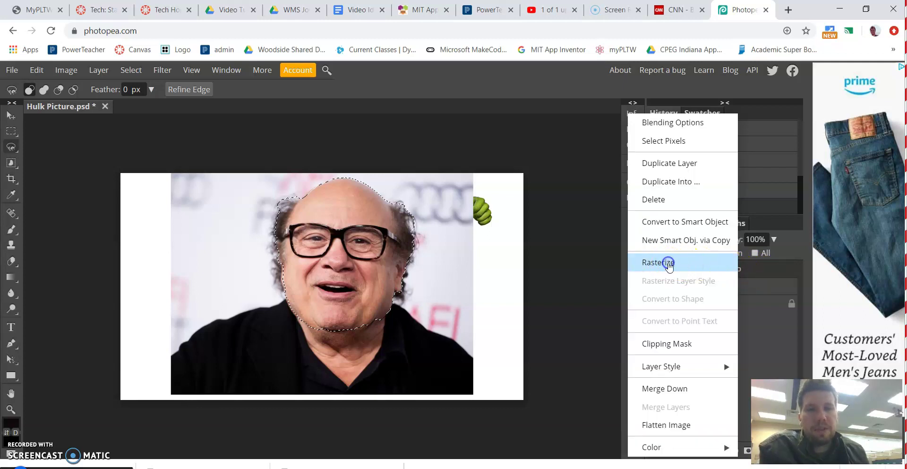
{"action": "left_click", "coordinate": [670, 266]}
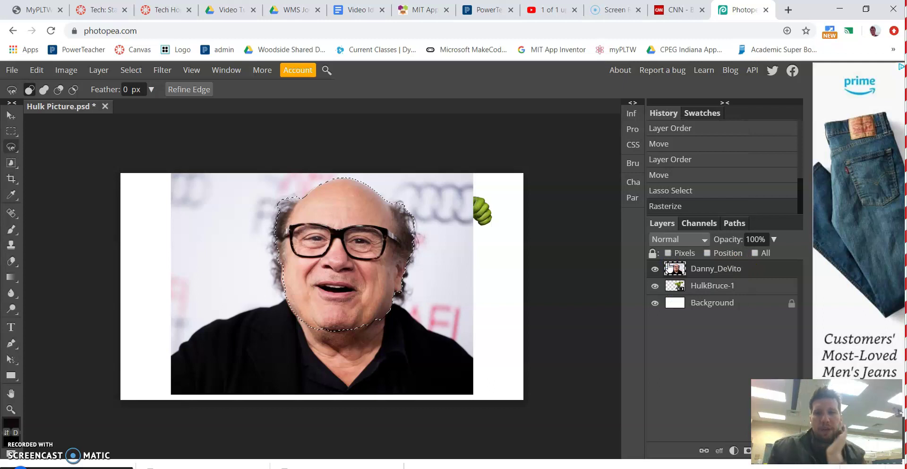
{"action": "key", "text": "Delete"}
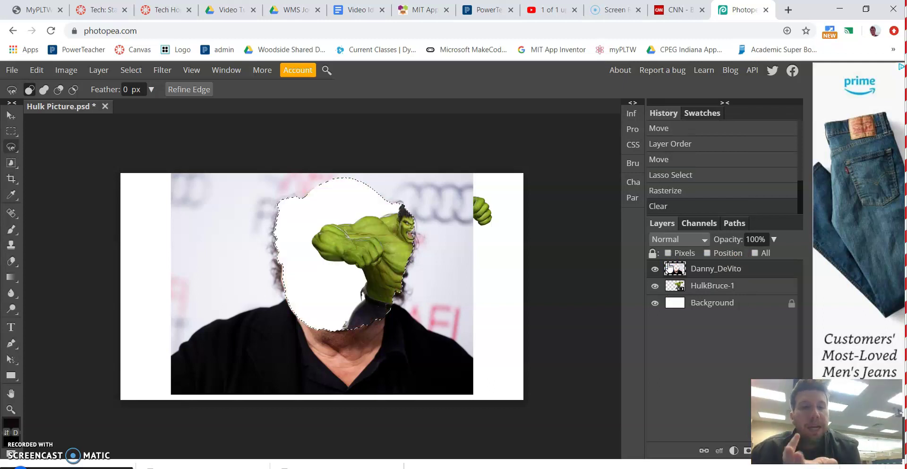
{"action": "key", "text": "ctrl+v"}
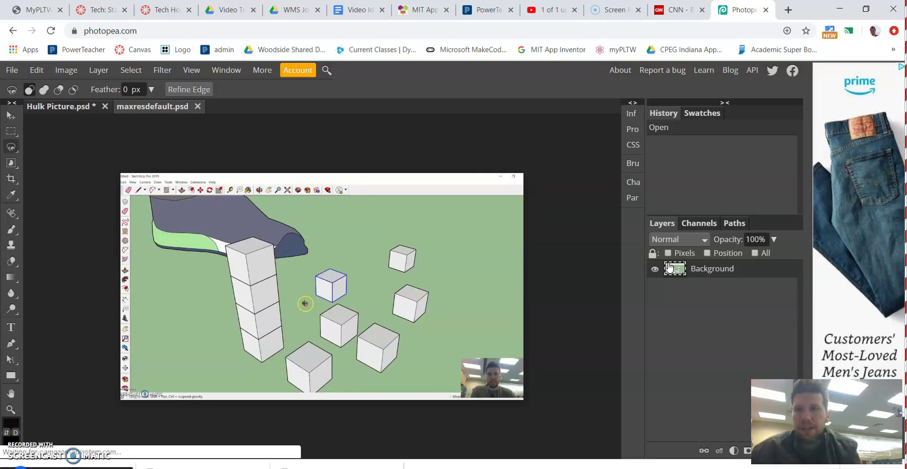
{"action": "left_click", "coordinate": [70, 106]}
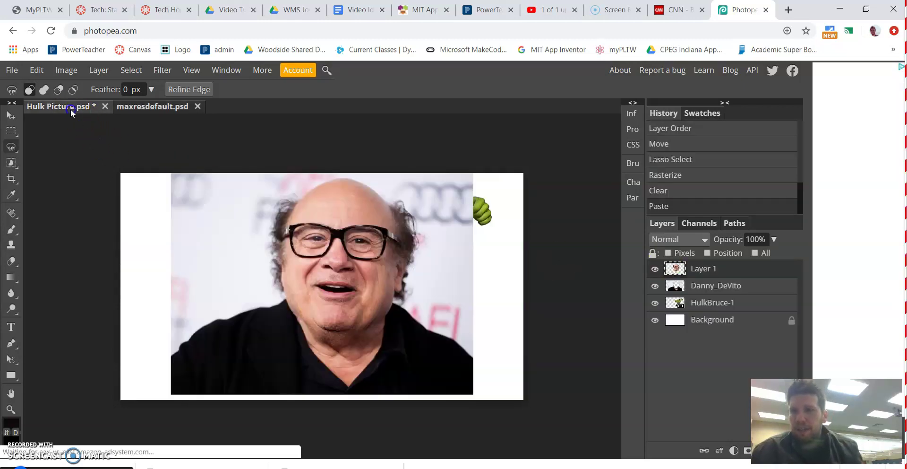
- Look at the maxresdefault document, return to Hulk Picture, and undo and redo the head's paste
{"action": "left_click", "coordinate": [164, 111]}
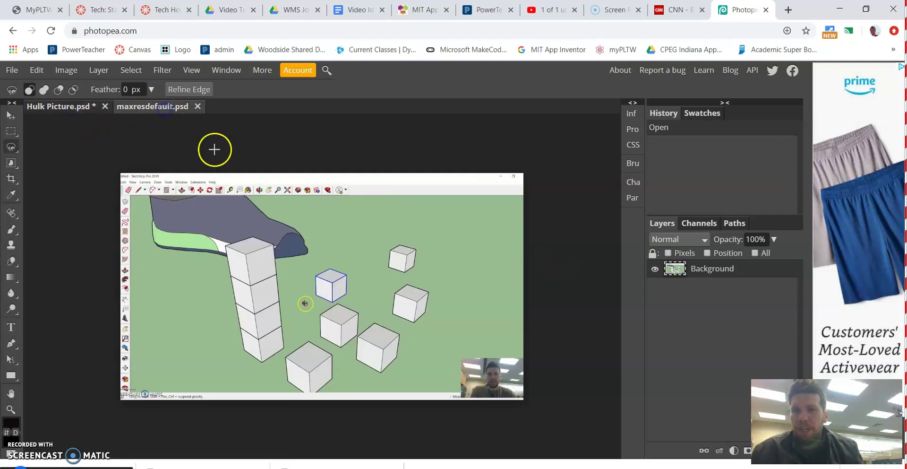
{"action": "left_click", "coordinate": [64, 112]}
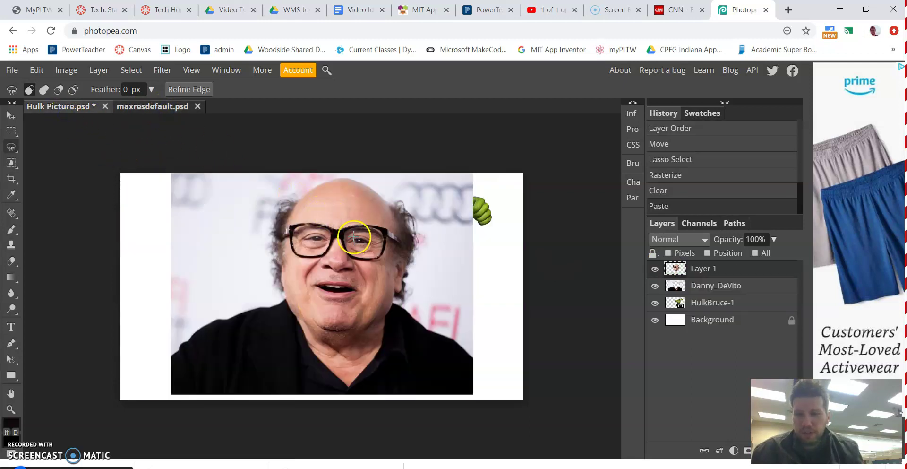
{"action": "key", "text": "ctrl+z"}
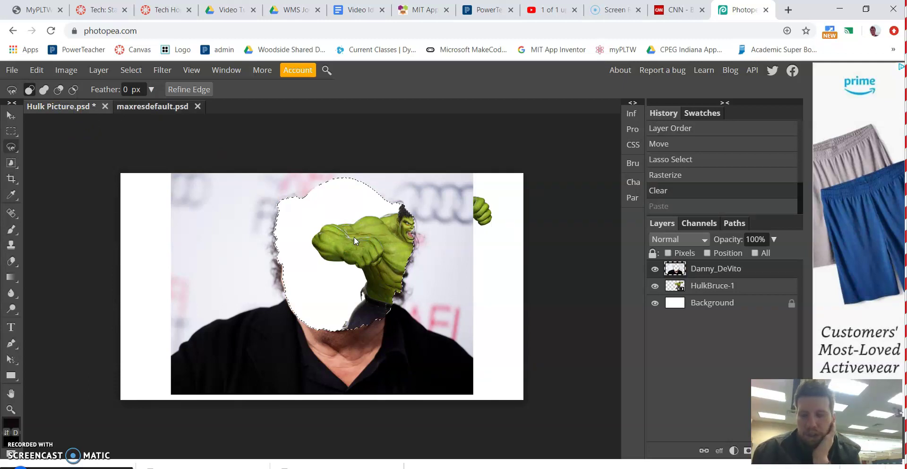
{"action": "key", "text": "ctrl+shift+z"}
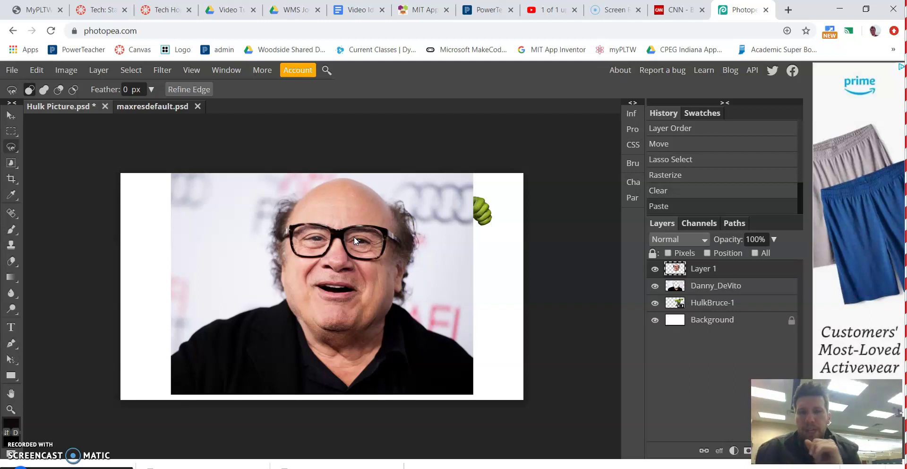
- Shift the cut-out head slightly on Layer 1 and delete the leftover Danny_DeVito layer
{"action": "left_click", "coordinate": [10, 117]}
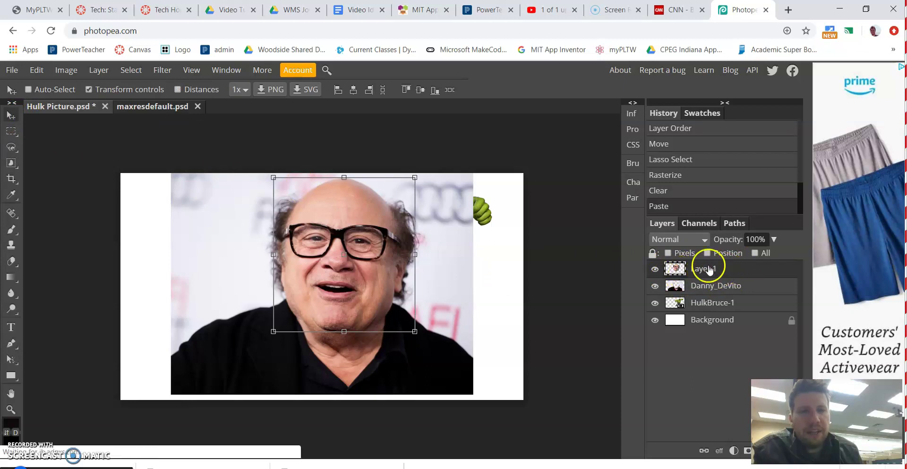
{"action": "left_click_drag", "start_coordinate": [376, 267], "coordinate": [313, 231]}
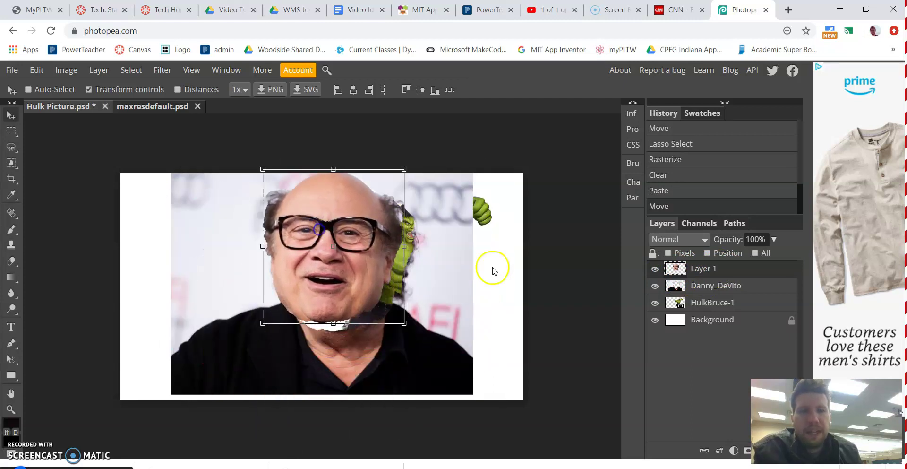
{"action": "left_click", "coordinate": [704, 284]}
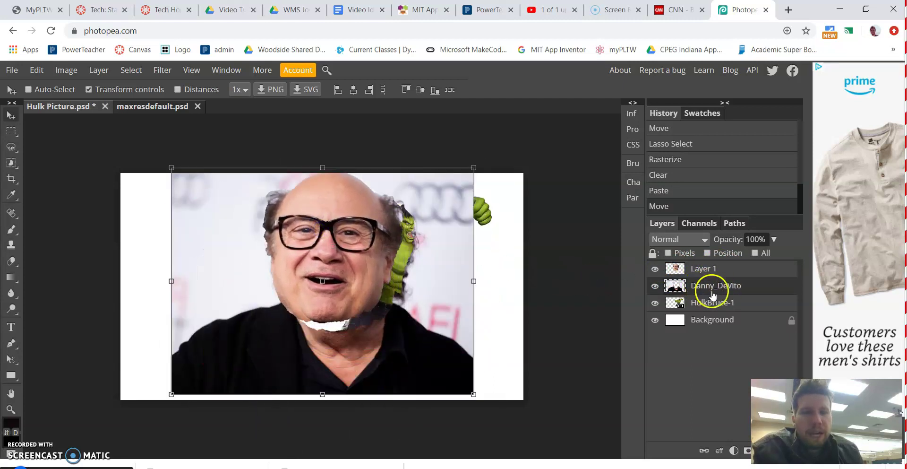
{"action": "left_click", "coordinate": [704, 269]}
{"action": "left_click", "coordinate": [702, 286]}
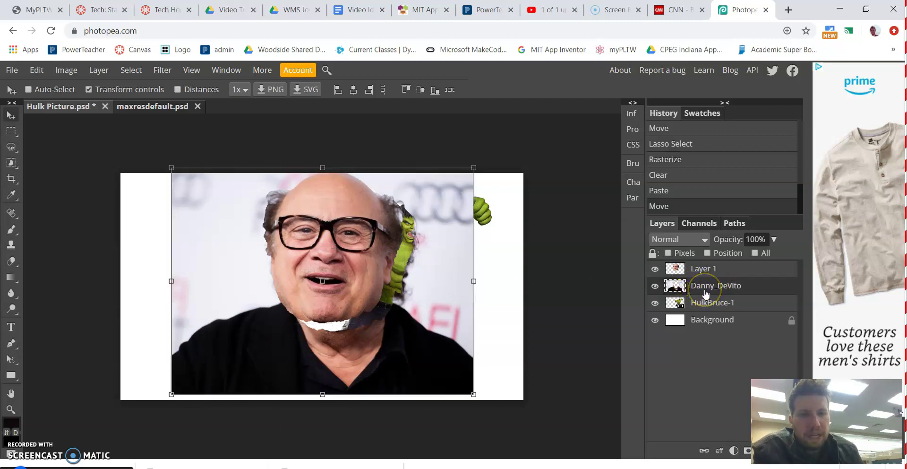
{"action": "key", "text": "Delete"}
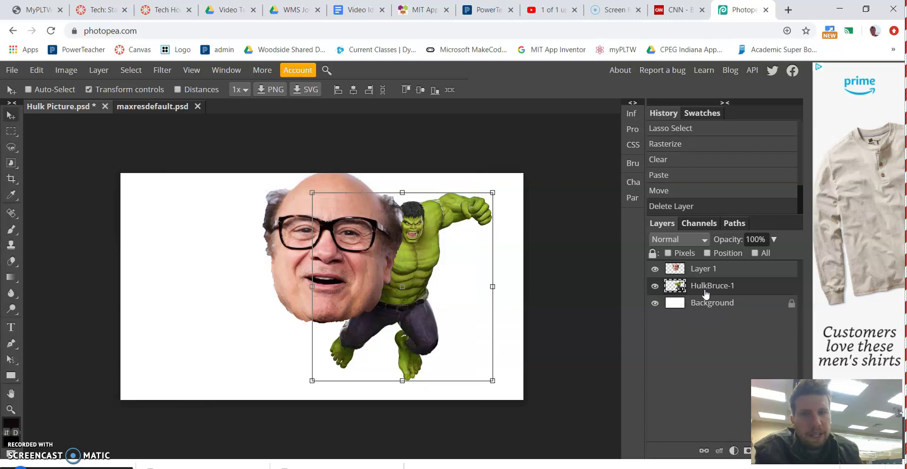
- Move the cut-out head on Layer 1 off Hulk's body into the empty white area beside his fist
{"action": "key", "text": "ctrl+t"}
{"action": "left_click_drag", "start_coordinate": [274, 248], "coordinate": [280, 221]}
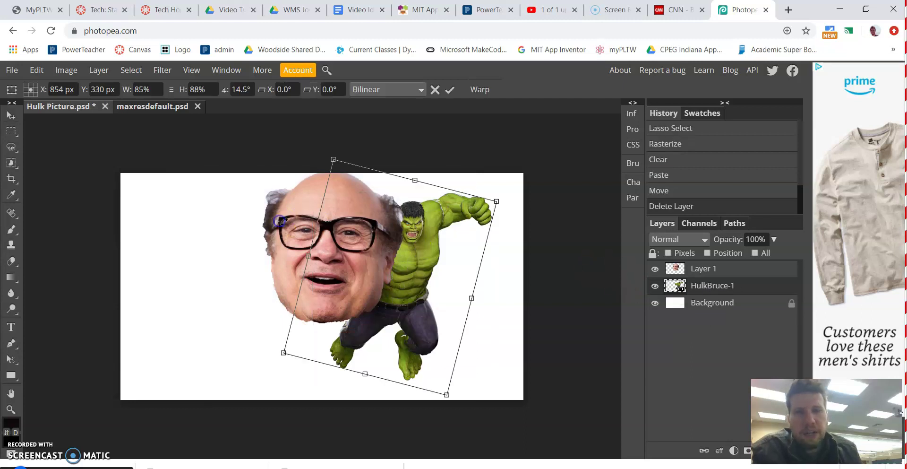
{"action": "left_click", "coordinate": [702, 268]}
{"action": "left_click_drag", "start_coordinate": [376, 251], "coordinate": [305, 270]}
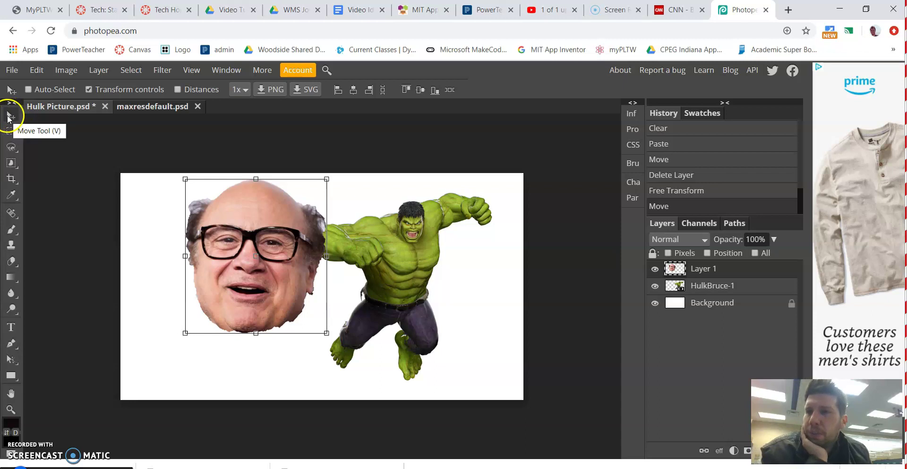
{"action": "left_click", "coordinate": [8, 118]}
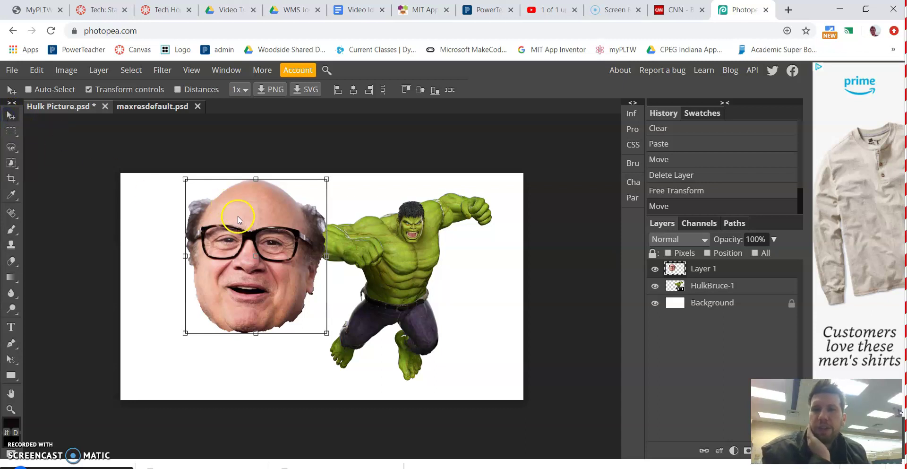
{"action": "left_click_drag", "start_coordinate": [240, 226], "coordinate": [217, 258]}
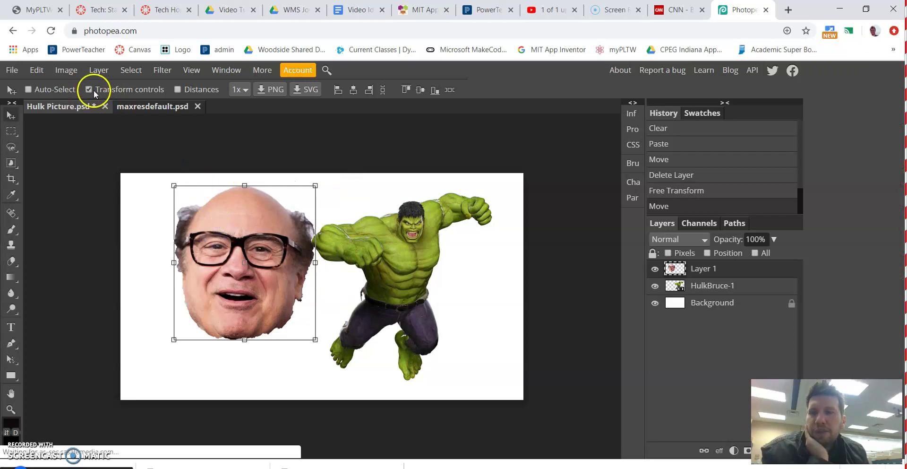
- Scale the cut-out head to about 36% width and 39% height, rotate it 3.6°, and place it over Hulk's head
{"action": "left_click_drag", "start_coordinate": [316, 185], "coordinate": [231, 275]}
{"action": "left_click_drag", "start_coordinate": [199, 305], "coordinate": [401, 222]}
{"action": "left_click_drag", "start_coordinate": [440, 191], "coordinate": [448, 180]}
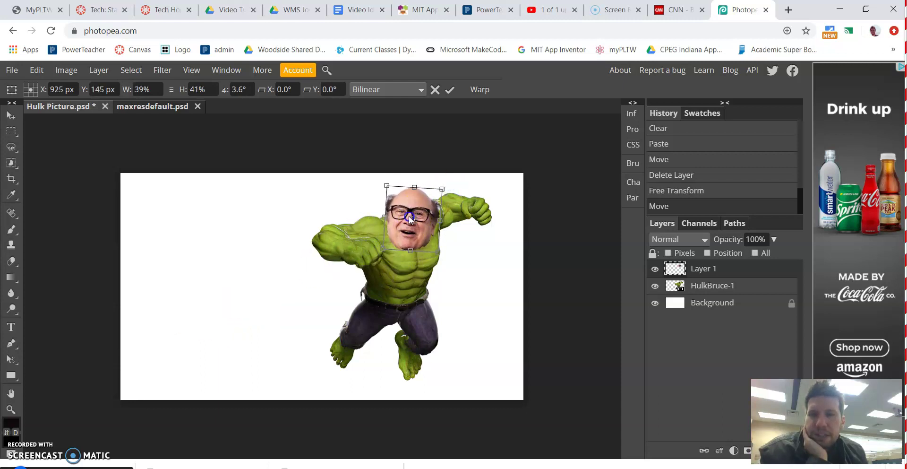
{"action": "left_click_drag", "start_coordinate": [413, 225], "coordinate": [404, 219]}
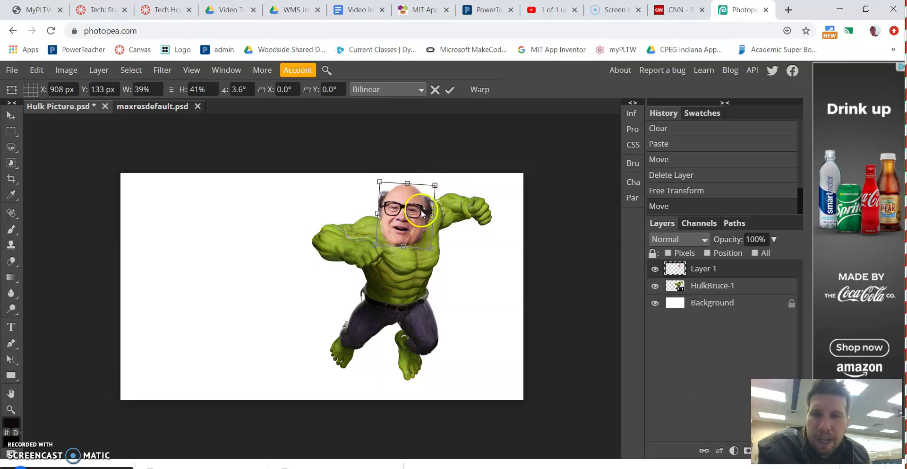
{"action": "left_click_drag", "start_coordinate": [434, 184], "coordinate": [430, 189]}
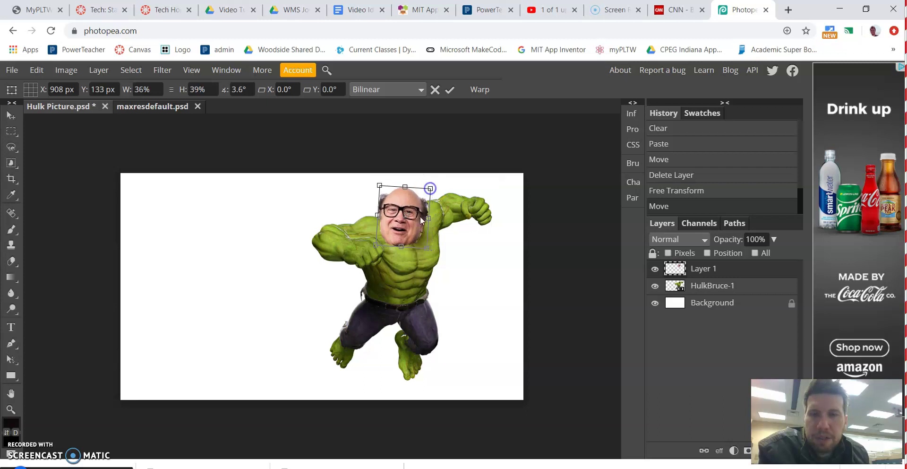
{"action": "left_click_drag", "start_coordinate": [416, 230], "coordinate": [418, 230]}
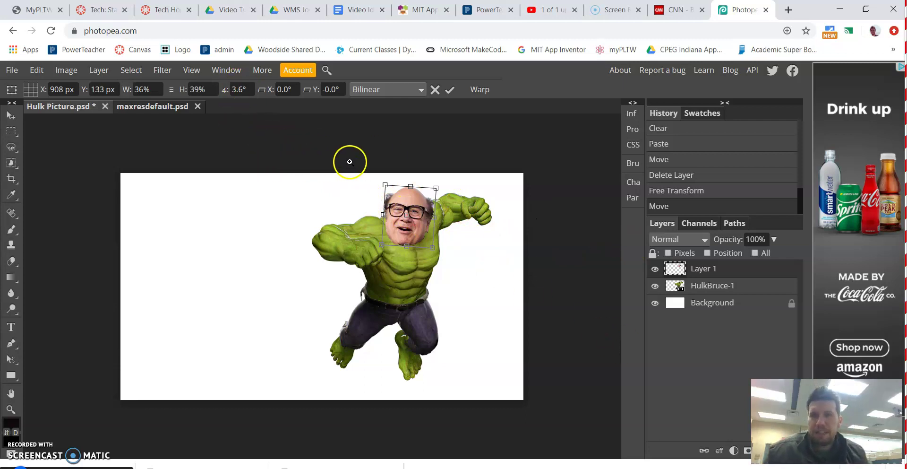
- Shrink the head further to about 94% width and 95% height and reposition it centrally over Hulk's neck
{"action": "key", "text": "z"}
{"action": "left_click", "coordinate": [411, 217]}
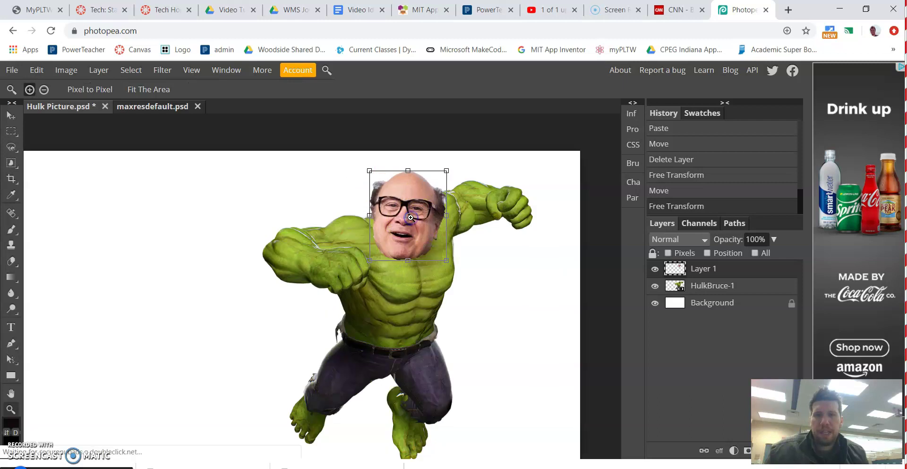
{"action": "left_click", "coordinate": [405, 219]}
{"action": "left_click", "coordinate": [402, 218]}
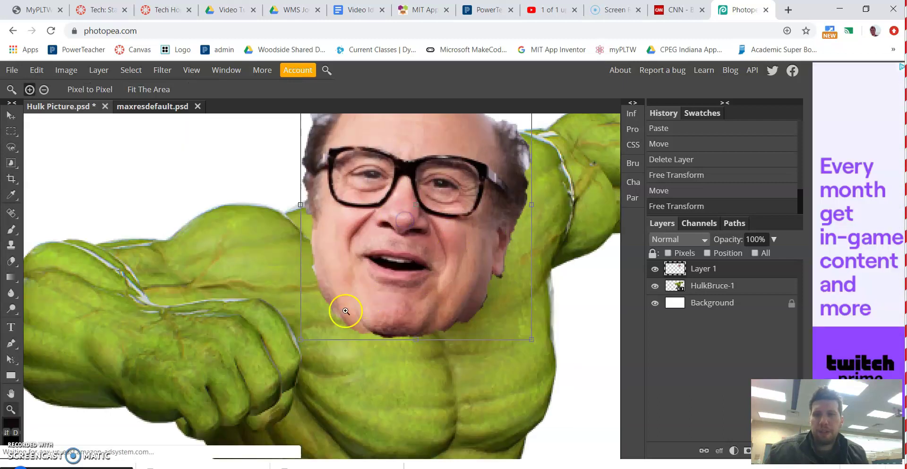
{"action": "left_click", "coordinate": [140, 89]}
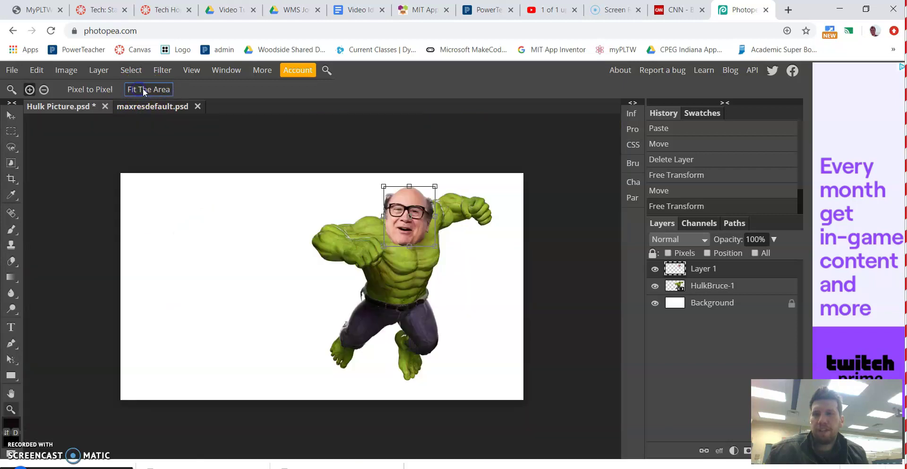
{"action": "left_click", "coordinate": [415, 217]}
{"action": "left_click", "coordinate": [415, 217]}
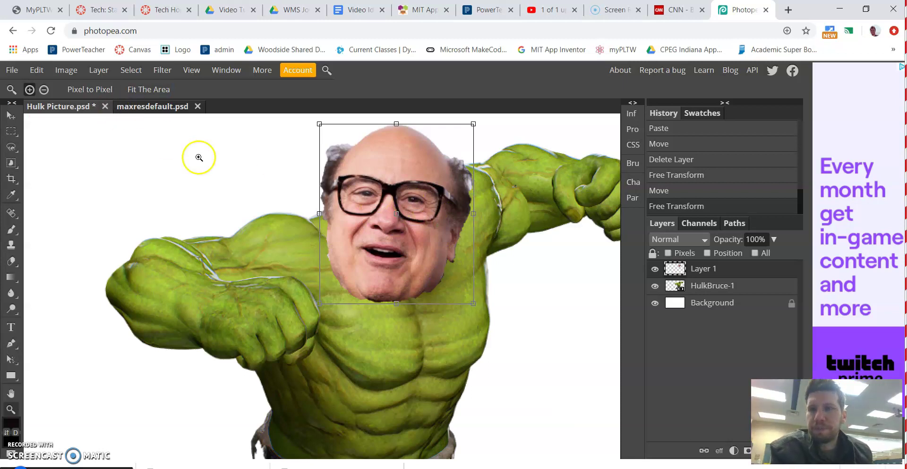
{"action": "left_click", "coordinate": [10, 115]}
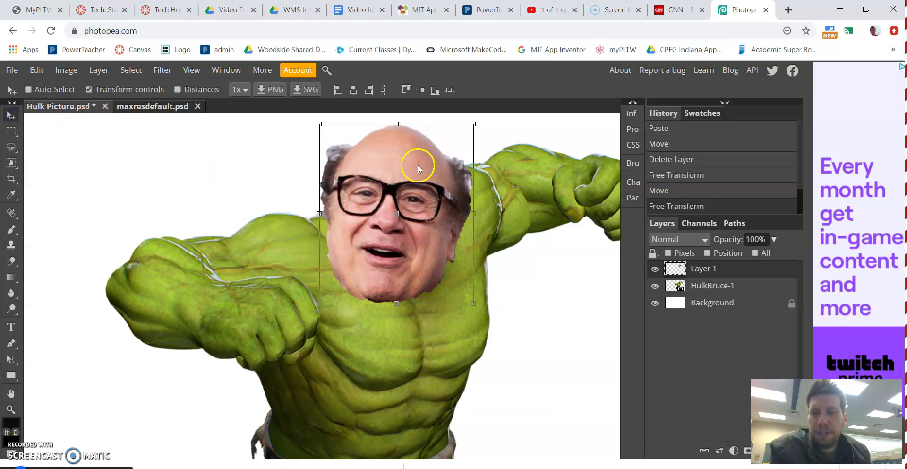
{"action": "left_click_drag", "start_coordinate": [400, 189], "coordinate": [407, 196]}
{"action": "key", "text": "ctrl+t"}
{"action": "left_click_drag", "start_coordinate": [479, 125], "coordinate": [470, 131]}
{"action": "left_click_drag", "start_coordinate": [381, 203], "coordinate": [392, 201]}
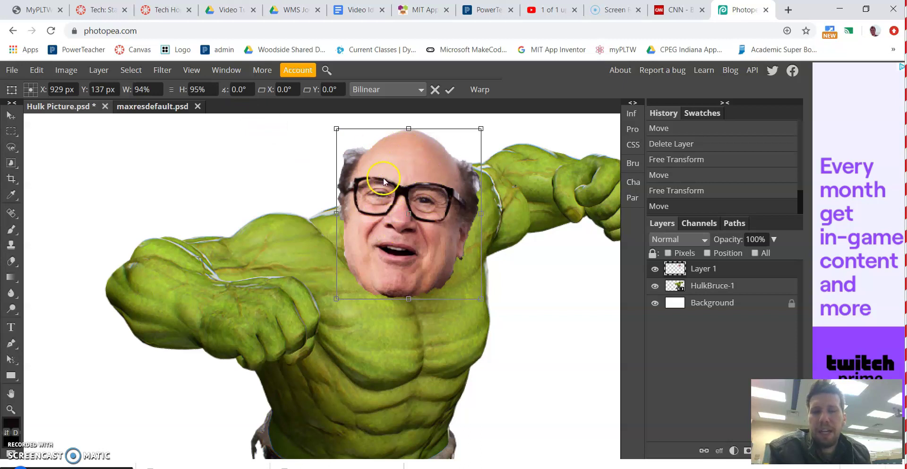
- Open the Color Balance adjustment for the head layer and strongly raise green in the Shadows range
{"action": "left_click", "coordinate": [66, 71]}
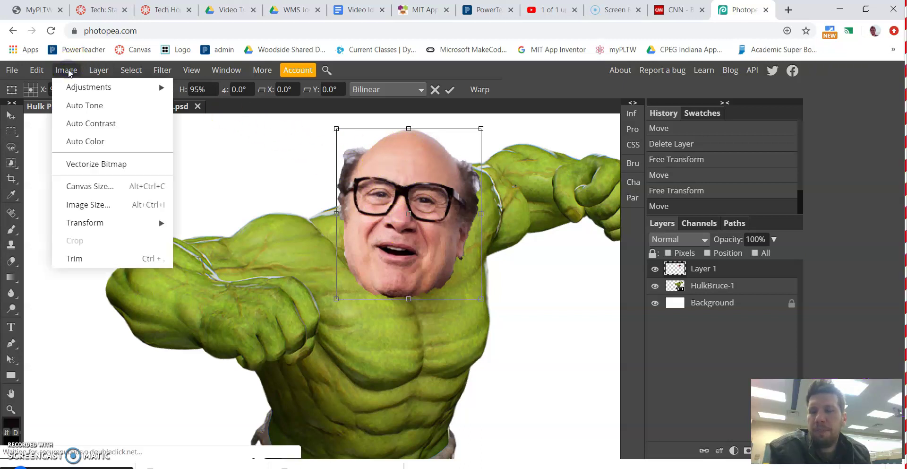
{"action": "left_click", "coordinate": [69, 87]}
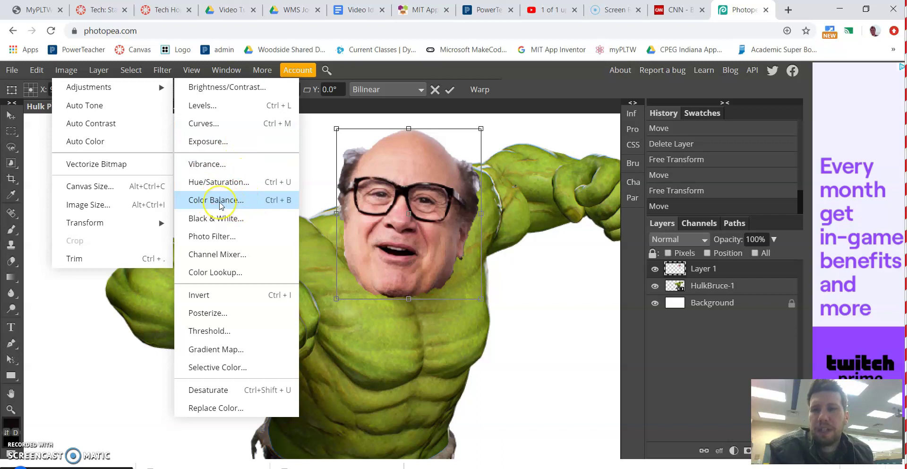
{"action": "left_click", "coordinate": [220, 201]}
{"action": "left_click_drag", "start_coordinate": [180, 163], "coordinate": [160, 141]}
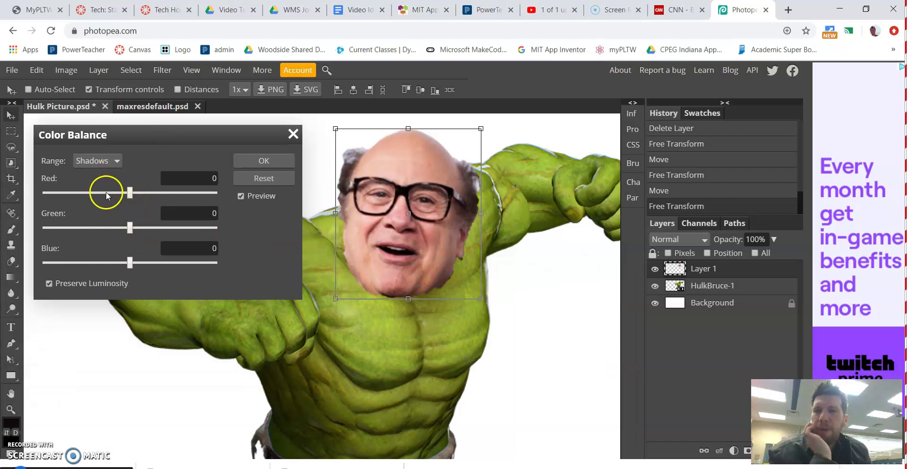
{"action": "left_click", "coordinate": [106, 161]}
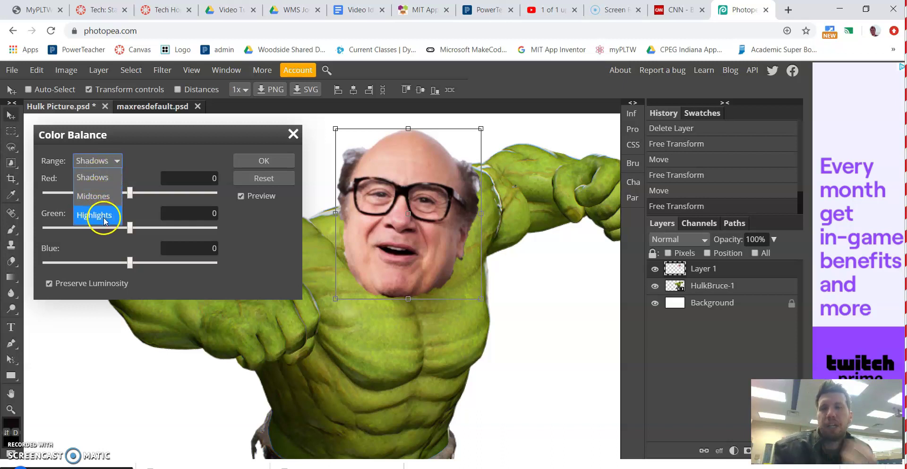
{"action": "left_click", "coordinate": [102, 179]}
{"action": "left_click", "coordinate": [130, 193]}
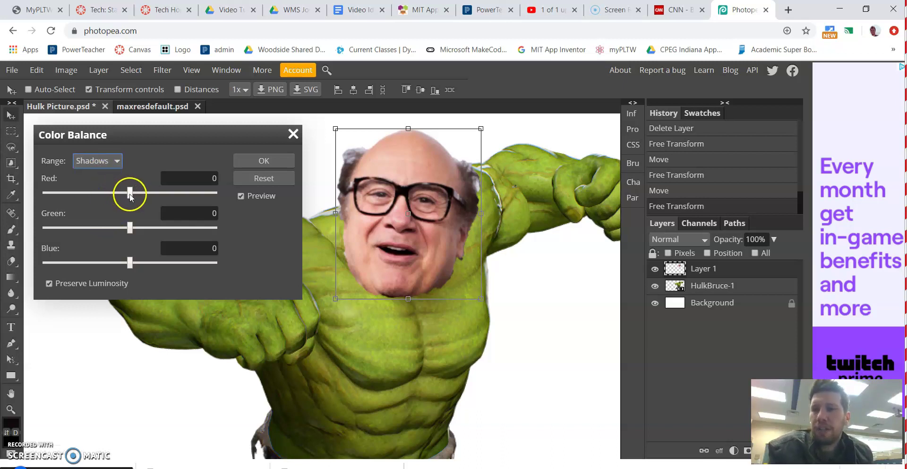
{"action": "left_click", "coordinate": [131, 228]}
{"action": "left_click_drag", "start_coordinate": [163, 227], "coordinate": [207, 230]}
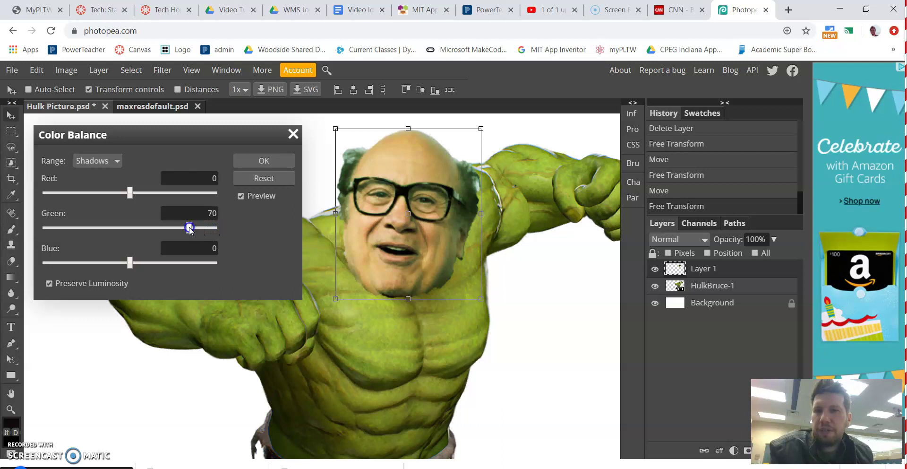
- Fine-tune the head's Shadows color balance with near-neutral red, strong green and moderately reduced blue
{"action": "left_click_drag", "start_coordinate": [129, 192], "coordinate": [124, 194]}
{"action": "left_click_drag", "start_coordinate": [47, 194], "coordinate": [137, 193]}
{"action": "left_click_drag", "start_coordinate": [129, 263], "coordinate": [100, 262]}
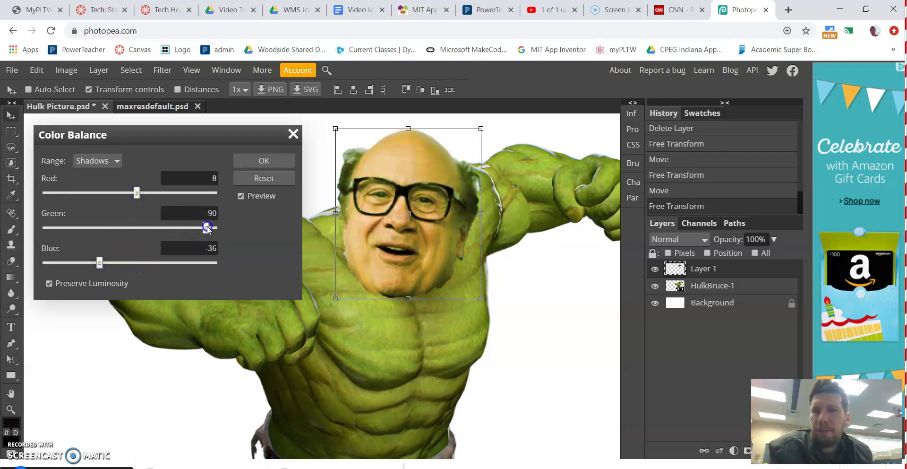
{"action": "left_click_drag", "start_coordinate": [214, 227], "coordinate": [213, 228]}
{"action": "left_click_drag", "start_coordinate": [99, 263], "coordinate": [113, 263]}
{"action": "left_click_drag", "start_coordinate": [137, 192], "coordinate": [131, 193]}
- Raise green moderately in the Midtones range of the head's color balance
{"action": "left_click", "coordinate": [101, 162]}
{"action": "left_click", "coordinate": [100, 195]}
{"action": "left_click_drag", "start_coordinate": [130, 227], "coordinate": [149, 227]}
- Set the Highlights range to red 14, green about 42 and blue 26, and apply the color balance to the head
{"action": "left_click", "coordinate": [98, 161]}
{"action": "left_click", "coordinate": [99, 211]}
{"action": "left_click", "coordinate": [132, 228]}
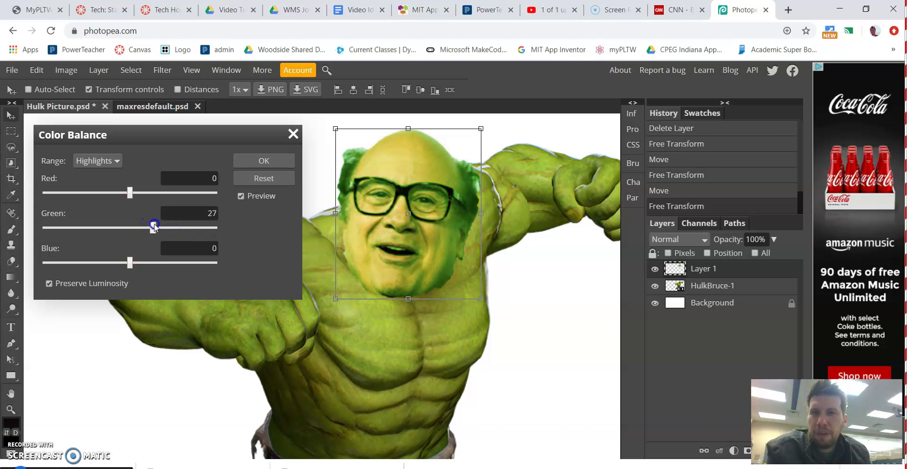
{"action": "mouse_move", "coordinate": [131, 194]}
{"action": "left_mouse_down"}
{"action": "mouse_move", "coordinate": [124, 191]}
{"action": "mouse_move", "coordinate": [134, 195]}
{"action": "left_mouse_up"}
{"action": "left_click_drag", "start_coordinate": [147, 194], "coordinate": [142, 193]}
{"action": "mouse_move", "coordinate": [130, 263]}
{"action": "left_mouse_down"}
{"action": "mouse_move", "coordinate": [113, 263]}
{"action": "mouse_move", "coordinate": [145, 263]}
{"action": "left_mouse_up"}
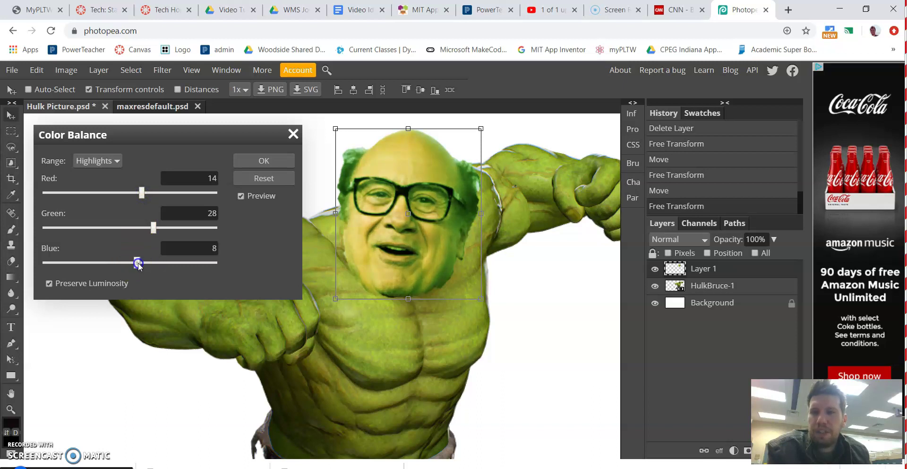
{"action": "left_click_drag", "start_coordinate": [148, 263], "coordinate": [152, 263]}
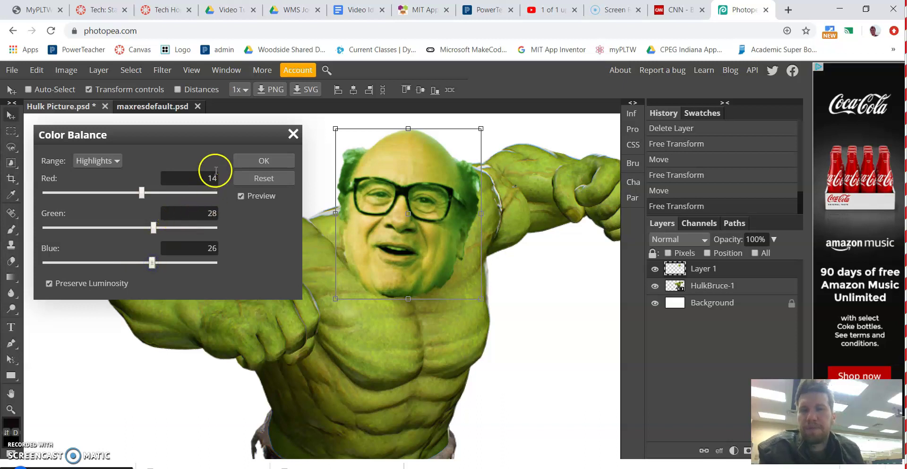
{"action": "left_click_drag", "start_coordinate": [158, 226], "coordinate": [169, 228]}
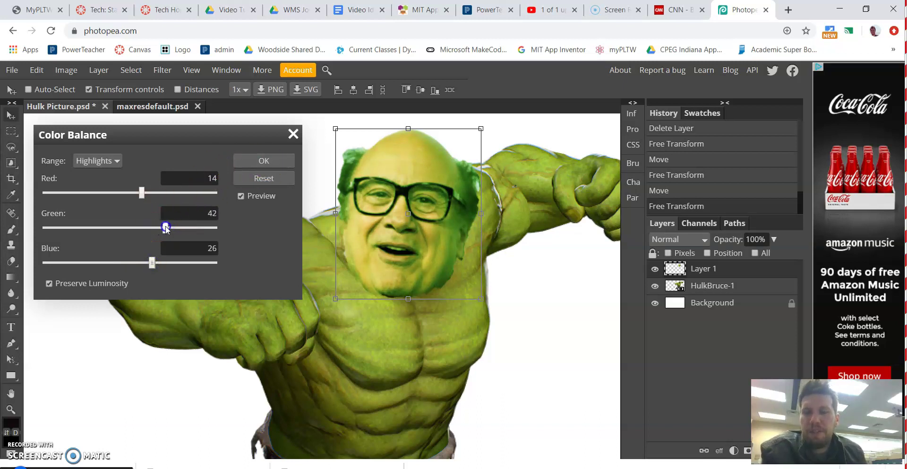
{"action": "left_click", "coordinate": [266, 160]}
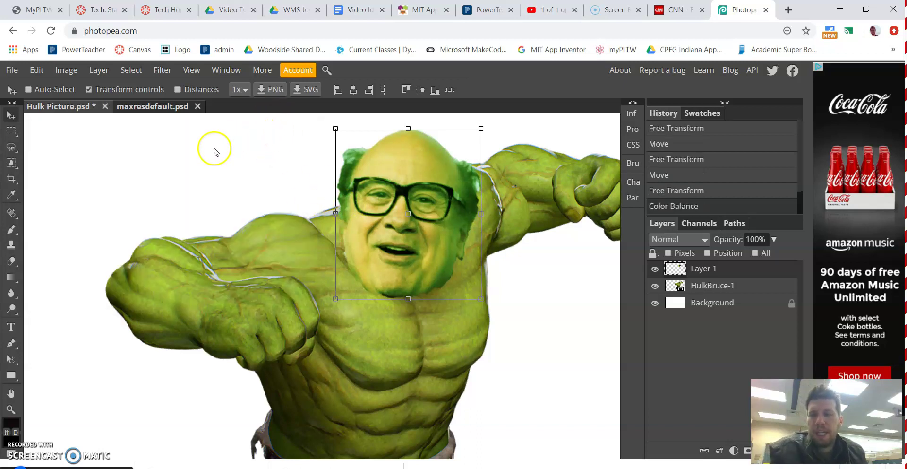
- Compare the recolored head with Hulk's skin up close and in the whole picture
{"action": "mouse_move", "coordinate": [280, 207]}
{"action": "left_mouse_down"}
{"action": "mouse_move", "coordinate": [255, 188]}
{"action": "mouse_move", "coordinate": [277, 192]}
{"action": "left_mouse_up"}
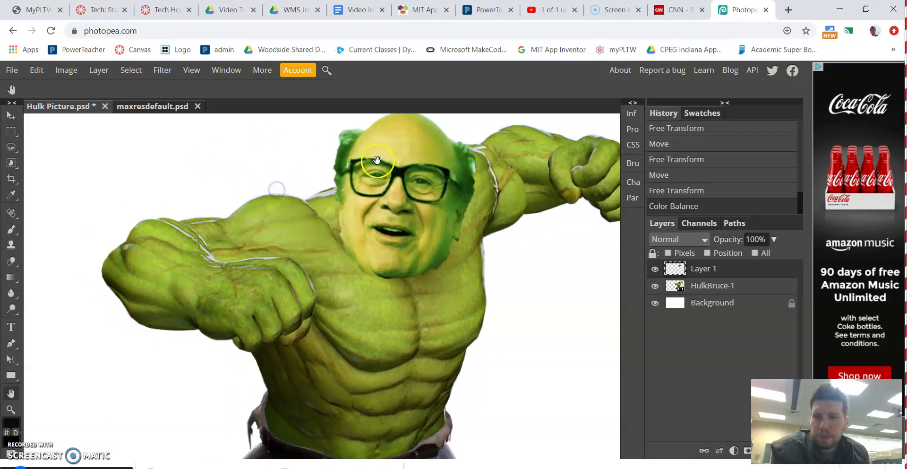
{"action": "mouse_move", "coordinate": [226, 189]}
{"action": "left_mouse_down"}
{"action": "mouse_move", "coordinate": [257, 194]}
{"action": "mouse_move", "coordinate": [239, 182]}
{"action": "left_mouse_up"}
{"action": "key", "text": "z"}
{"action": "left_click", "coordinate": [336, 219]}
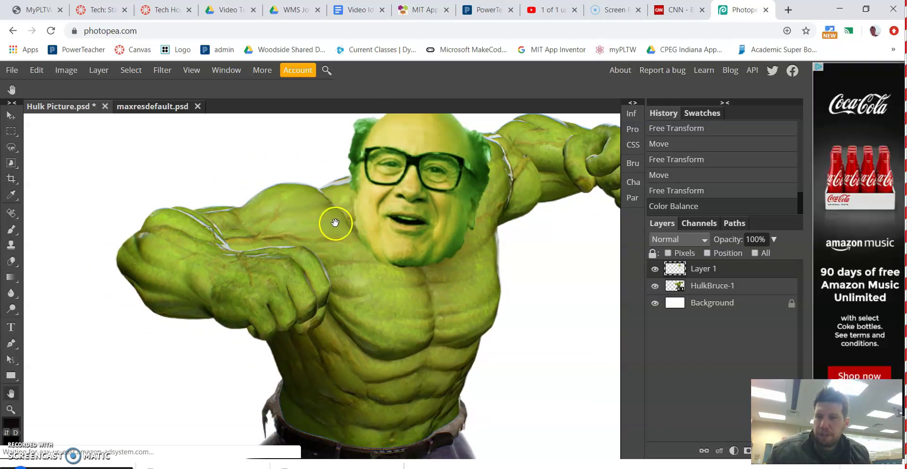
{"action": "left_click", "coordinate": [148, 89]}
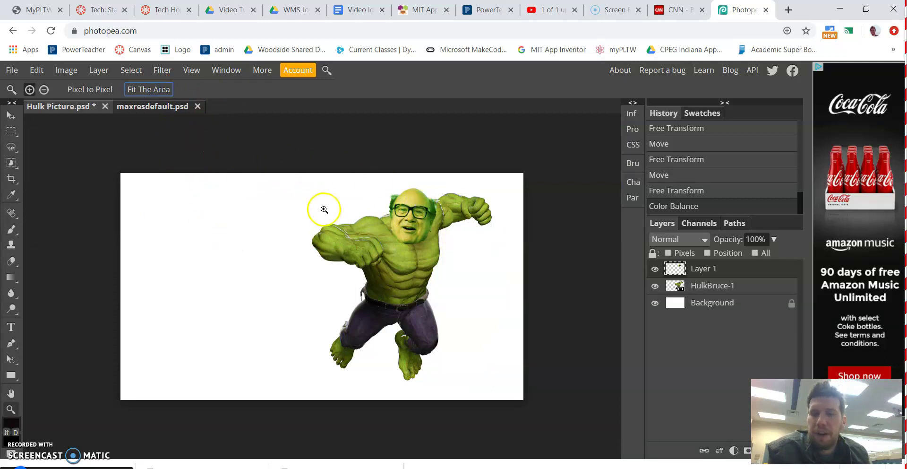
{"action": "left_click", "coordinate": [401, 212]}
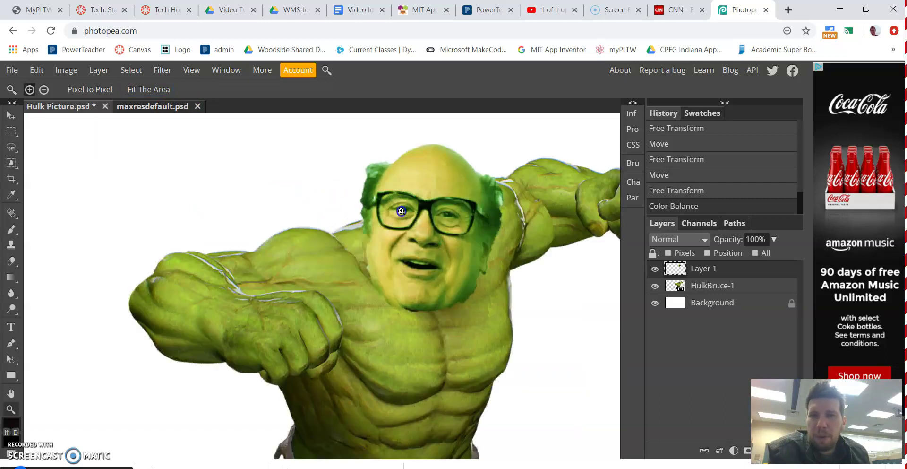
- Outline the eye behind the left lens of the glasses with a freehand lasso selection
{"action": "left_click", "coordinate": [403, 210]}
{"action": "left_click", "coordinate": [404, 210]}
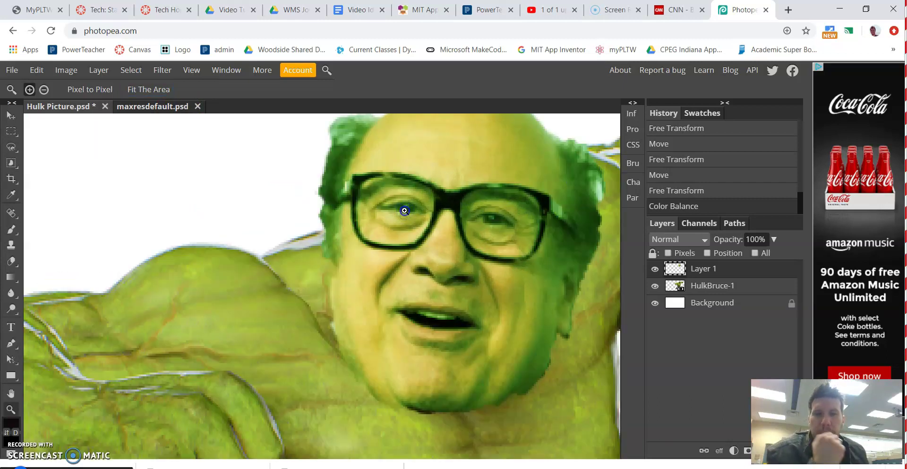
{"action": "right_click", "coordinate": [11, 146]}
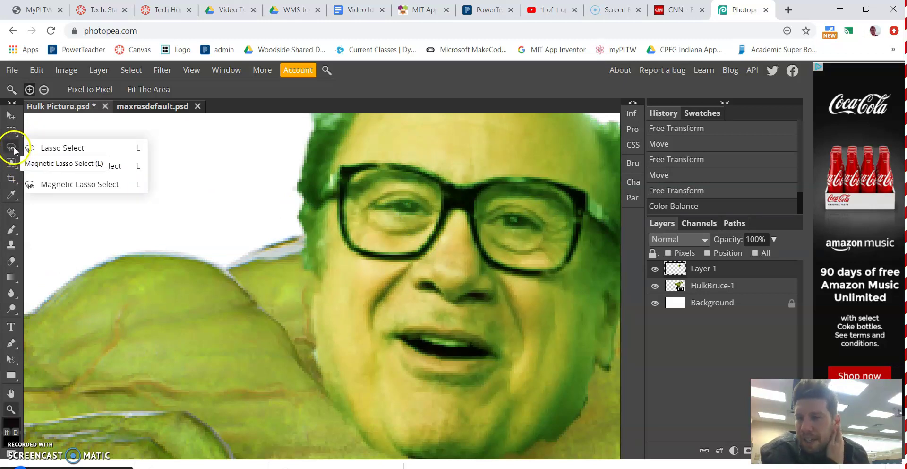
{"action": "left_click", "coordinate": [62, 149]}
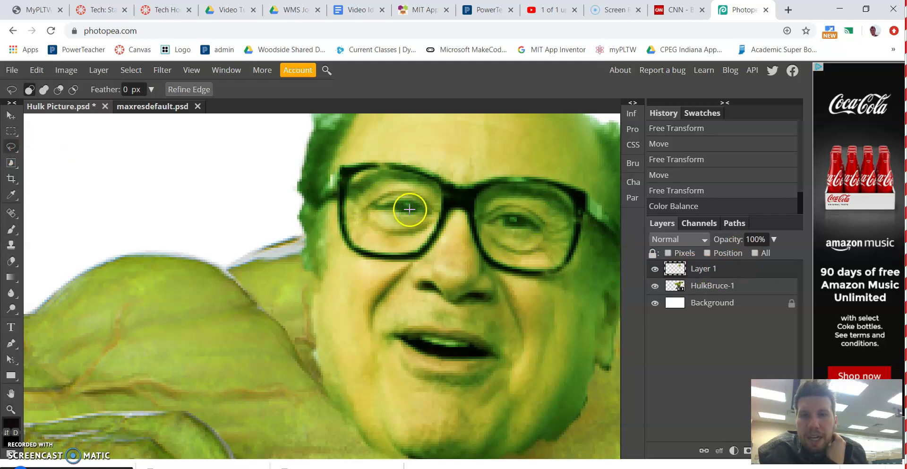
{"action": "mouse_move", "coordinate": [398, 203]}
{"action": "left_mouse_down"}
{"action": "mouse_move", "coordinate": [428, 212]}
{"action": "mouse_move", "coordinate": [383, 207]}
{"action": "left_mouse_up"}
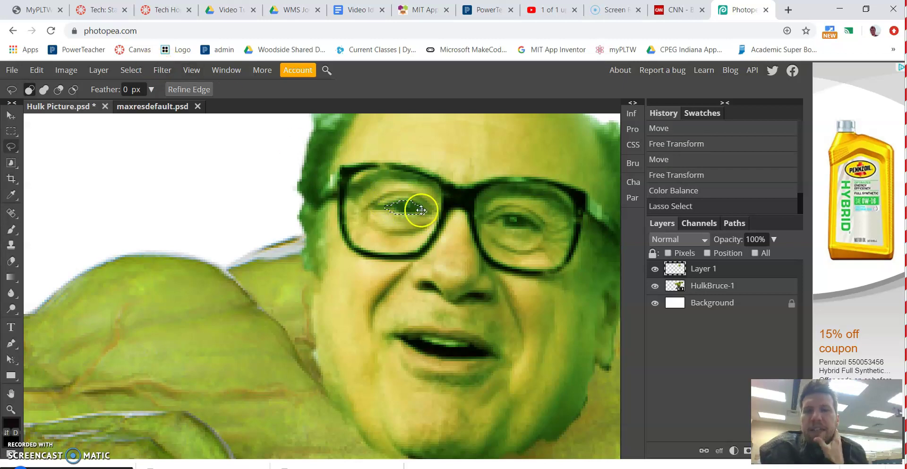
- Apply a Black & White adjustment to the selected eye with red at -10 and green at about 278
{"action": "left_click", "coordinate": [70, 69]}
{"action": "mouse_move", "coordinate": [88, 87]}
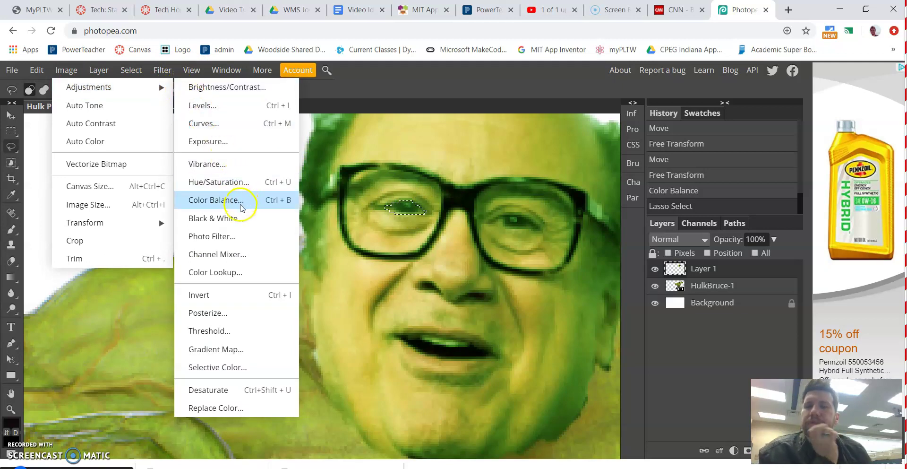
{"action": "left_click", "coordinate": [243, 217]}
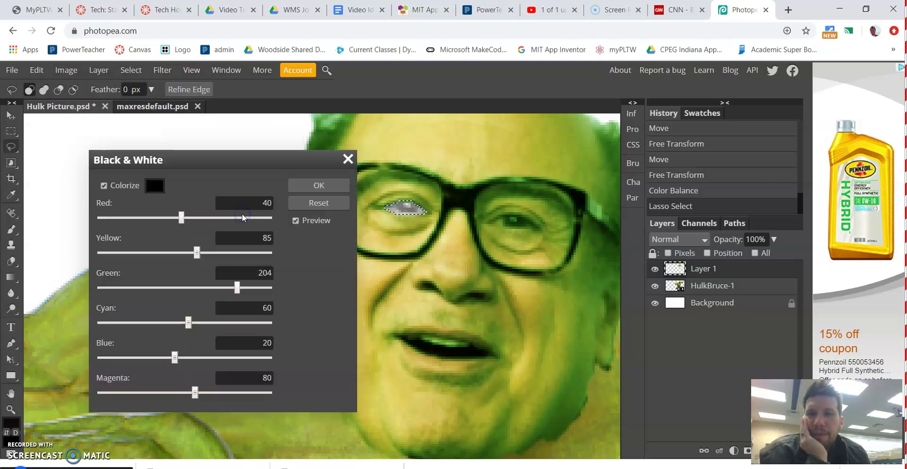
{"action": "left_click_drag", "start_coordinate": [281, 154], "coordinate": [260, 156]}
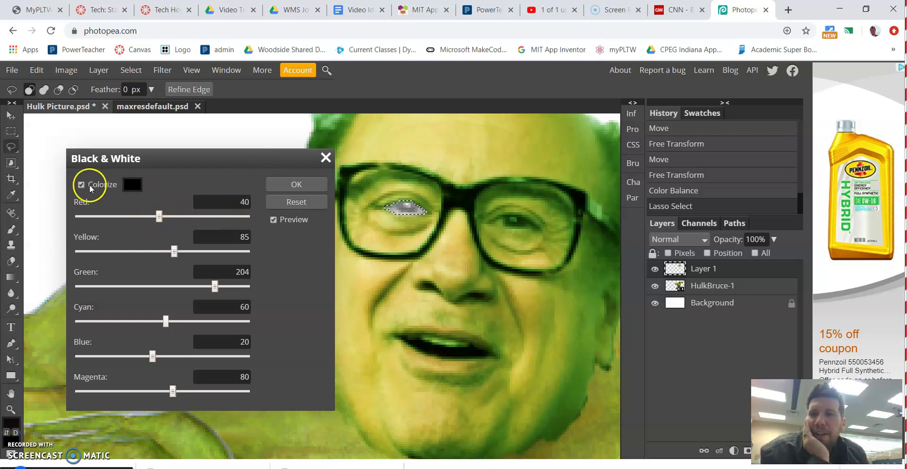
{"action": "mouse_move", "coordinate": [158, 217]}
{"action": "left_mouse_down"}
{"action": "mouse_move", "coordinate": [204, 218]}
{"action": "mouse_move", "coordinate": [142, 217]}
{"action": "left_mouse_up"}
{"action": "left_click_drag", "start_coordinate": [215, 286], "coordinate": [236, 286]}
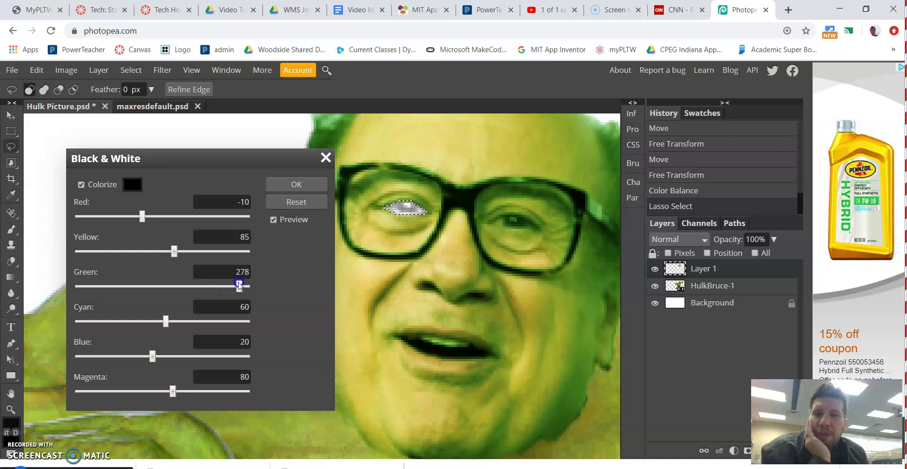
{"action": "left_click", "coordinate": [295, 185]}
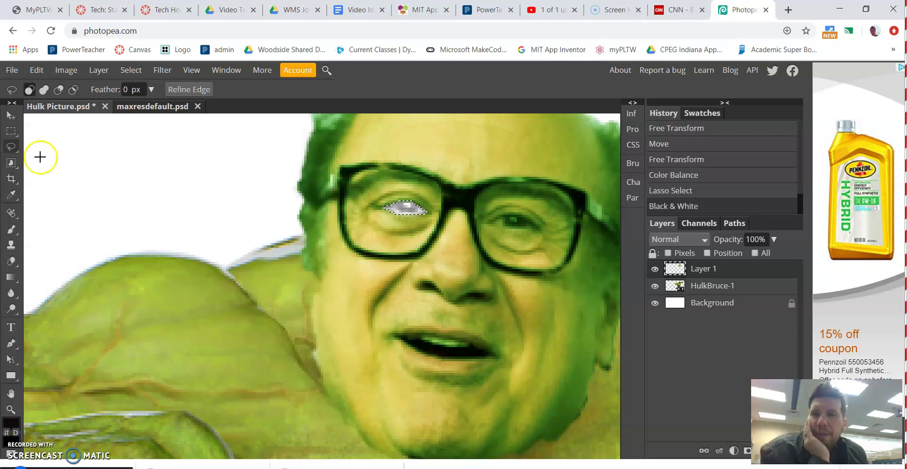
- Lasso the eye behind the right lens and apply a Black & White adjustment with yellow at 113
{"action": "mouse_move", "coordinate": [494, 221]}
{"action": "left_mouse_down"}
{"action": "mouse_move", "coordinate": [536, 226]}
{"action": "mouse_move", "coordinate": [495, 223]}
{"action": "left_mouse_up"}
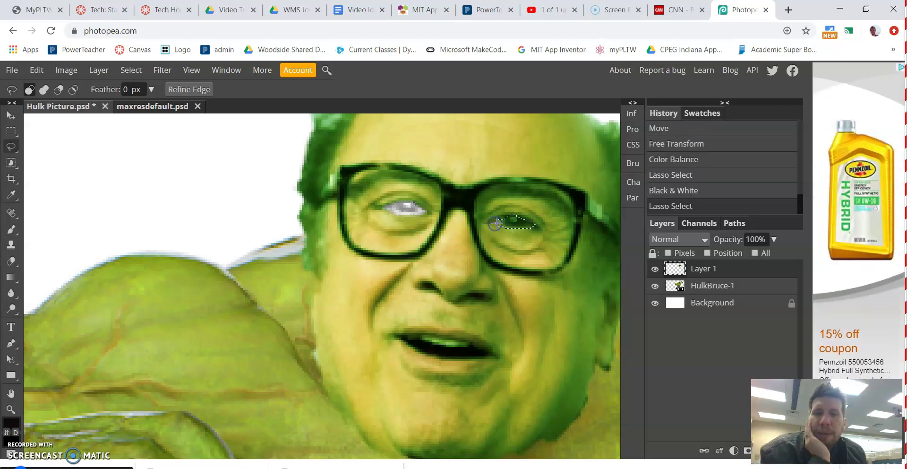
{"action": "left_click", "coordinate": [66, 70]}
{"action": "left_click", "coordinate": [94, 90]}
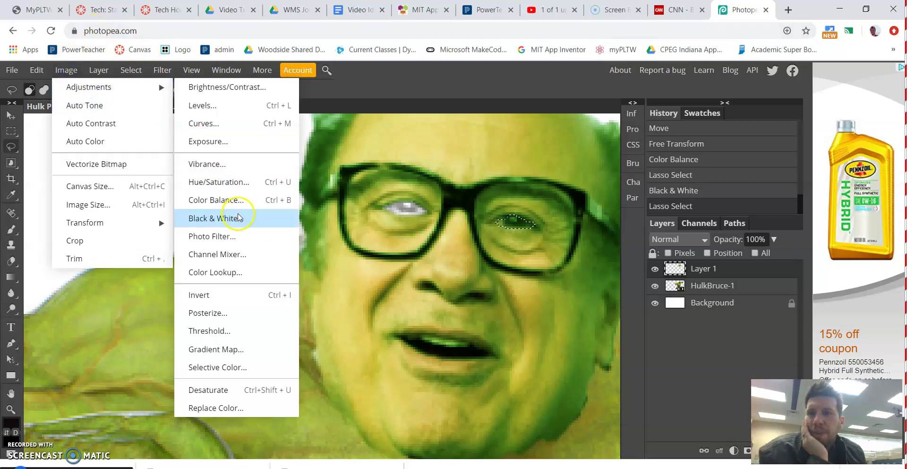
{"action": "left_click", "coordinate": [237, 218]}
{"action": "mouse_move", "coordinate": [196, 252]}
{"action": "left_mouse_down"}
{"action": "mouse_move", "coordinate": [186, 250]}
{"action": "mouse_move", "coordinate": [208, 251]}
{"action": "left_mouse_up"}
{"action": "left_click", "coordinate": [296, 190]}
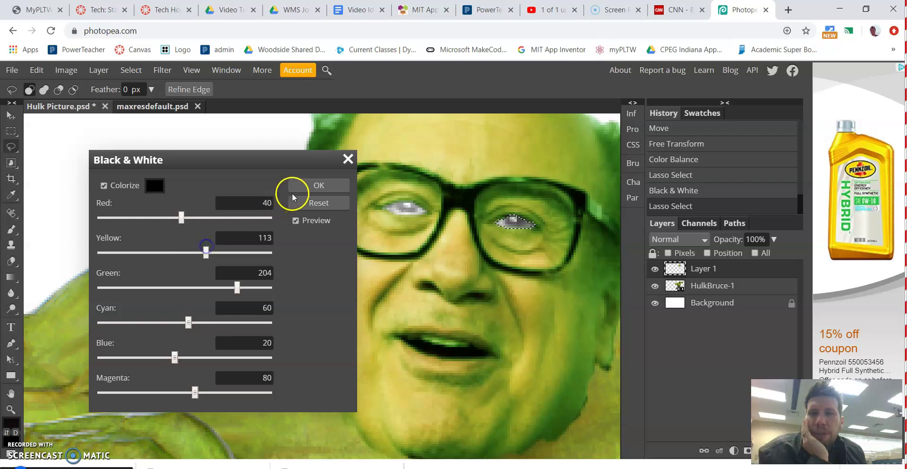
- Clear the eye selection and save the whole composite as a PSD file
{"action": "key", "text": "z"}
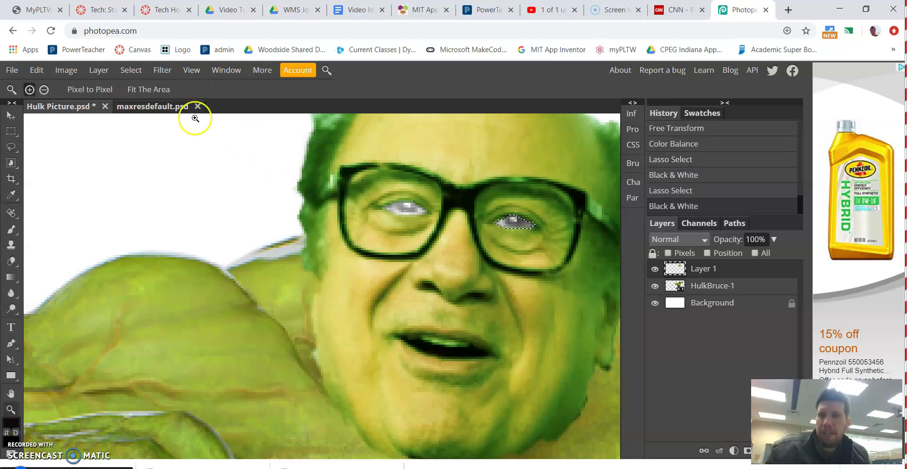
{"action": "left_click", "coordinate": [158, 89]}
{"action": "left_click", "coordinate": [11, 131]}
{"action": "left_click", "coordinate": [187, 218]}
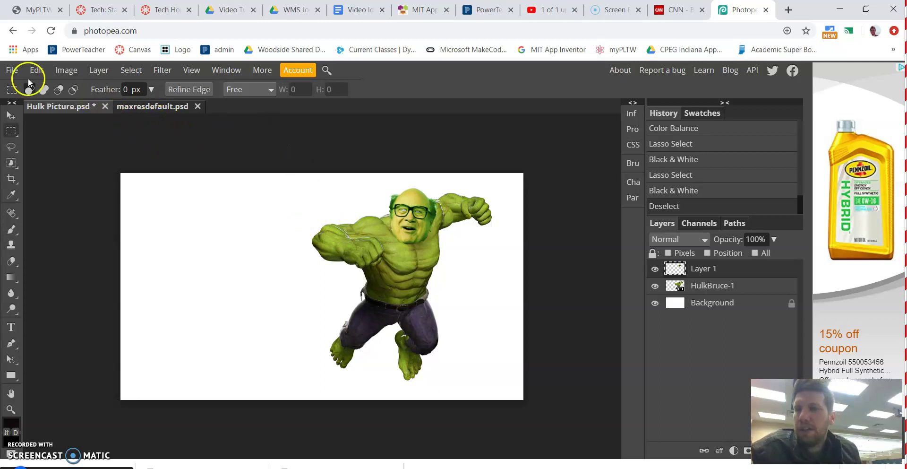
{"action": "left_click", "coordinate": [13, 70]}
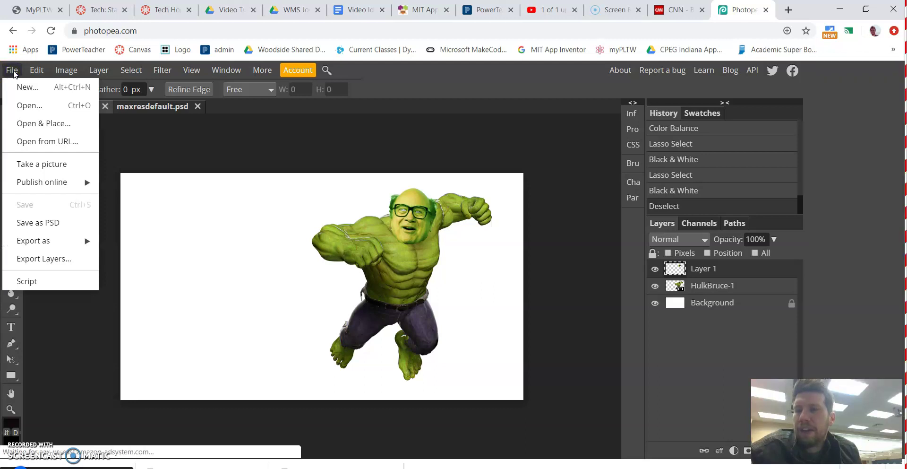
{"action": "left_click", "coordinate": [60, 227]}
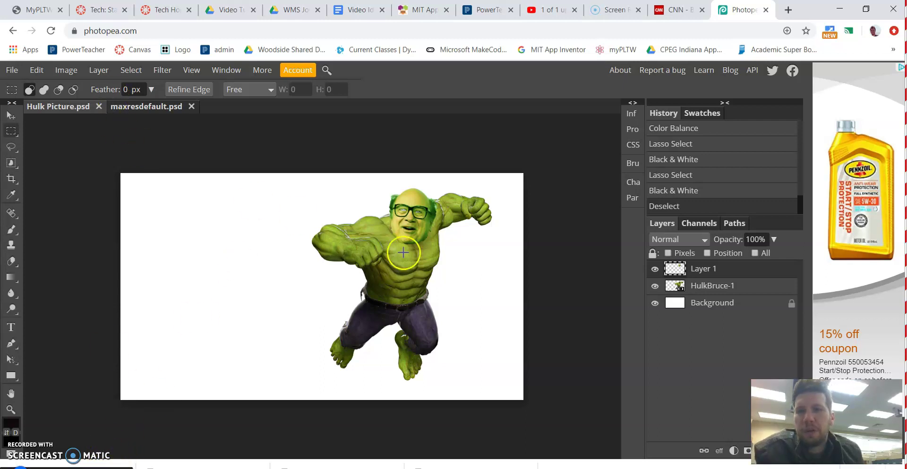
- Close the Hulk Picture document and reopen the saved Hulk Picture PSD from the Downloads folder
{"action": "right_click", "coordinate": [11, 147]}
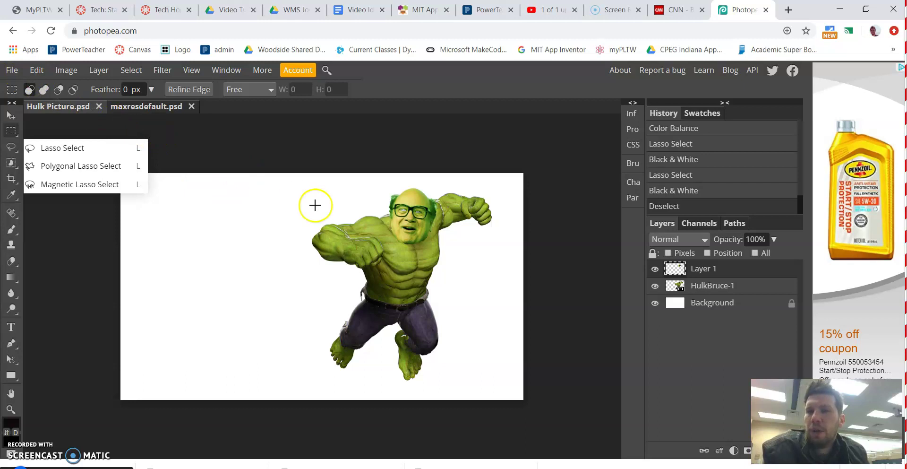
{"action": "left_click", "coordinate": [99, 107]}
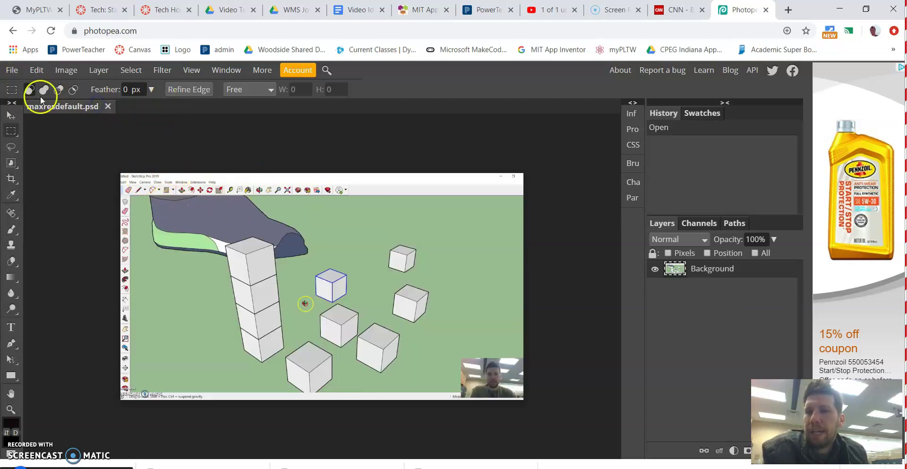
{"action": "left_click", "coordinate": [12, 73]}
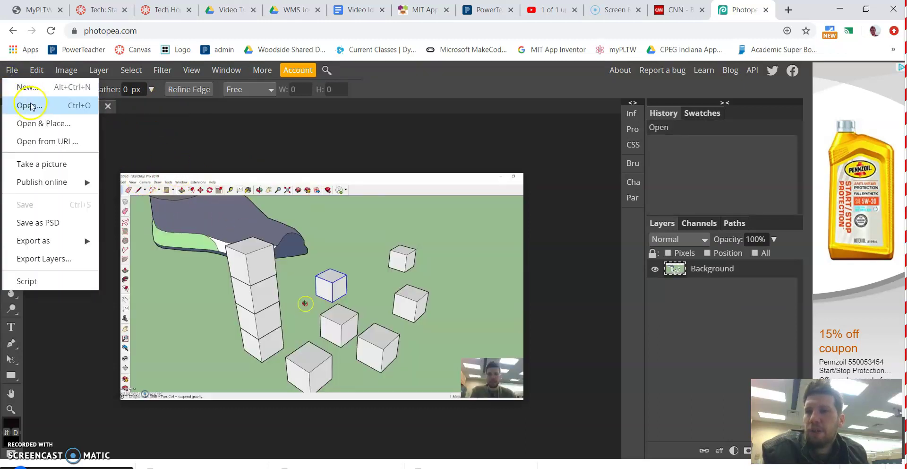
{"action": "left_click", "coordinate": [29, 105]}
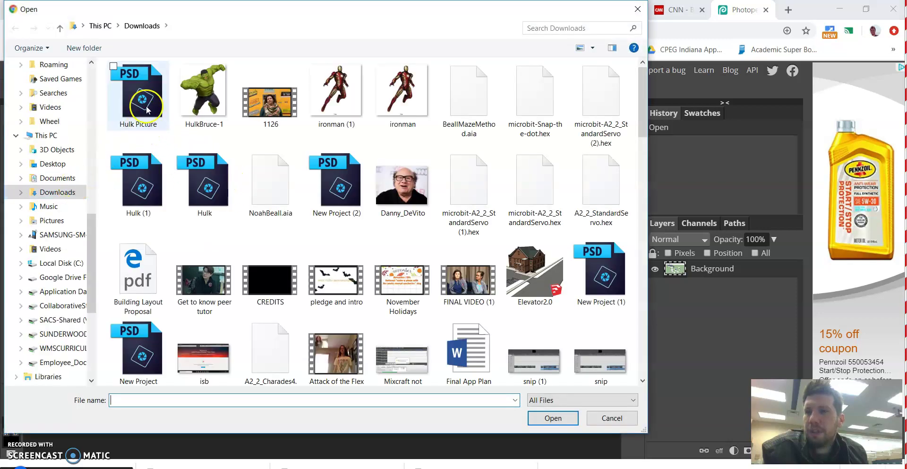
{"action": "double_click", "coordinate": [141, 99]}
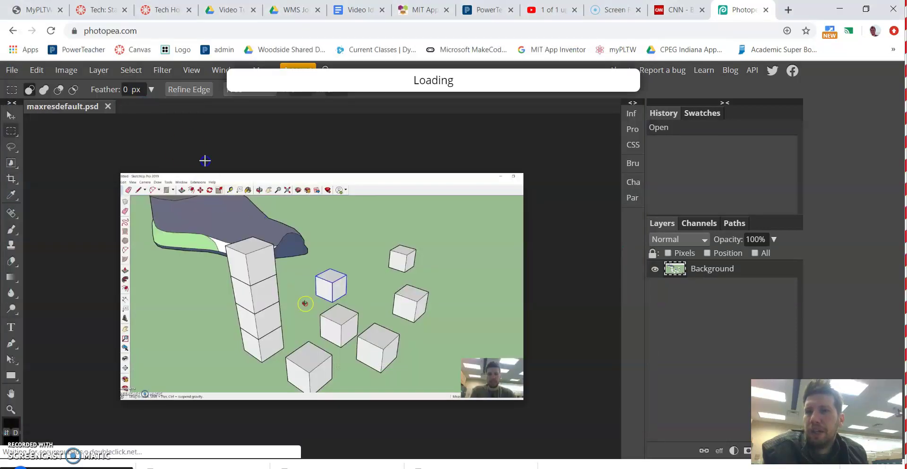